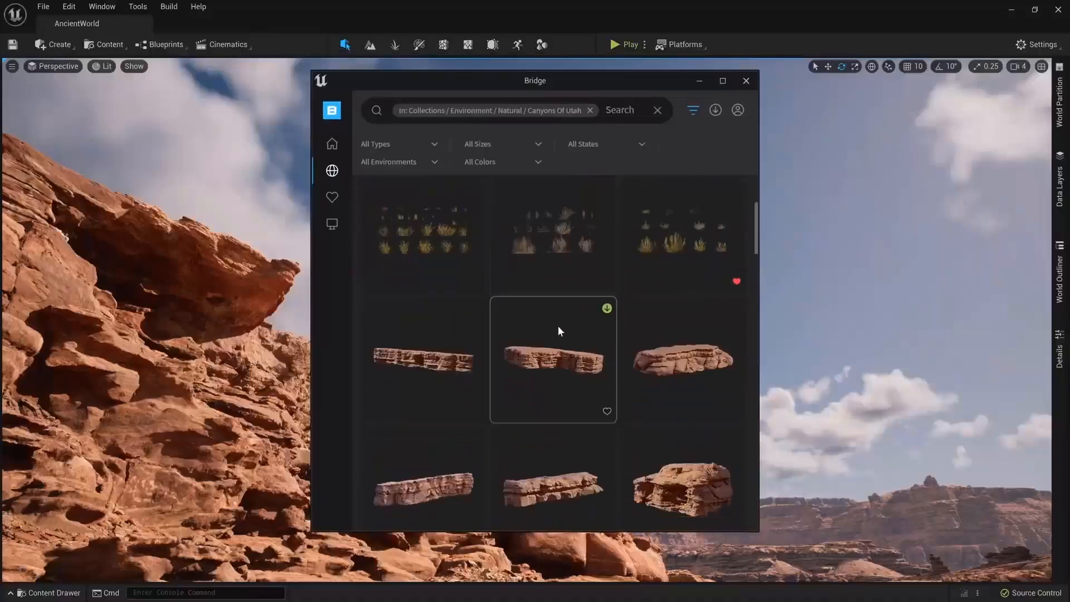
# Step: Browse the rock and vegetation assets in Bridge's Canyons Of Utah collection
pyautogui.scroll(-10, 557, 326)
pyautogui.scroll(-10, 559, 331)
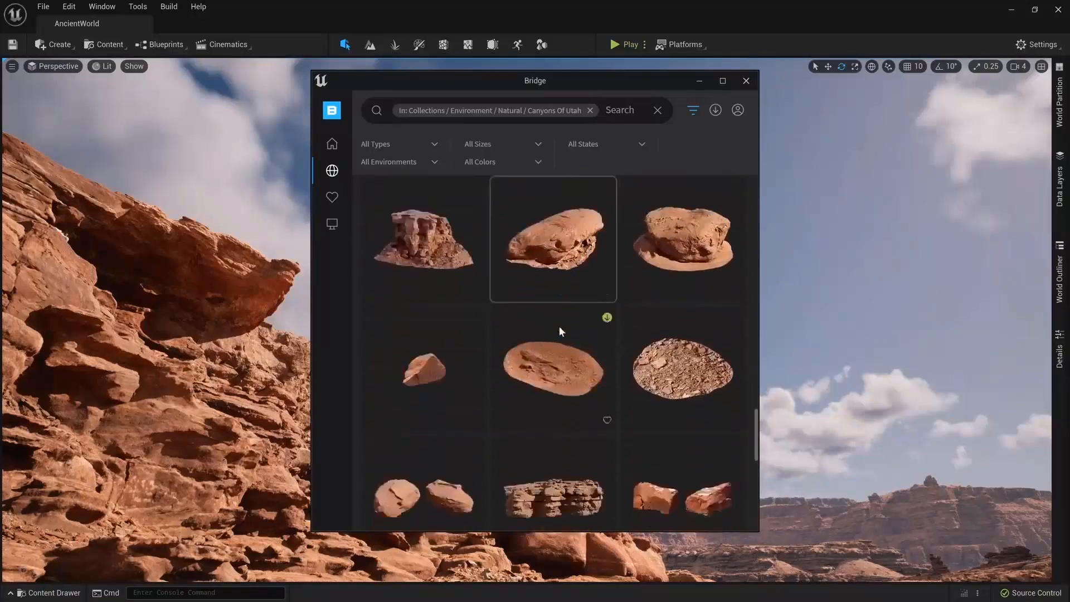
pyautogui.scroll(-10, 561, 331)
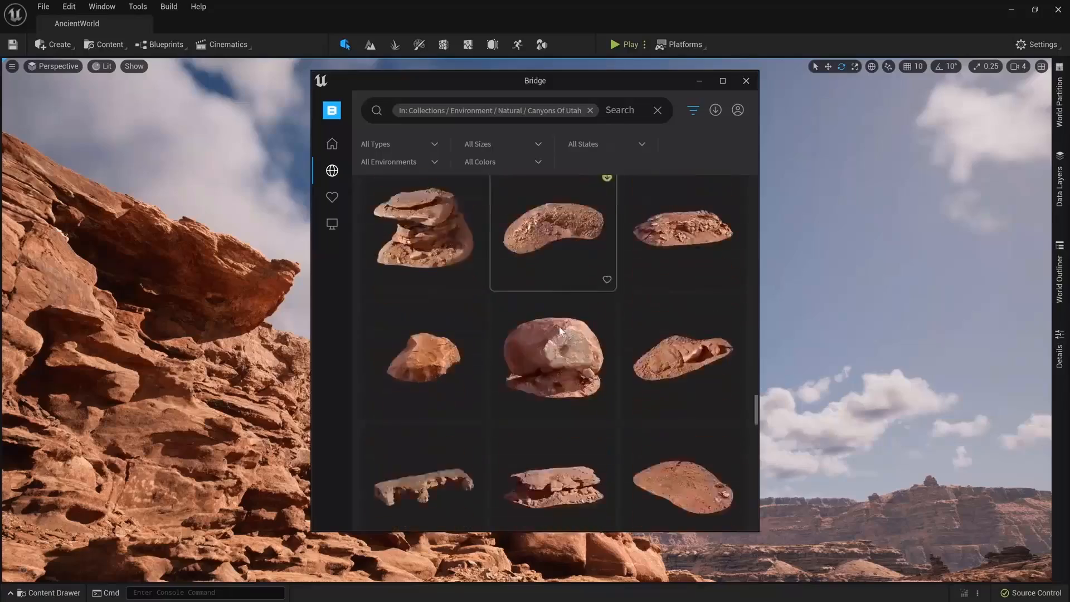
pyautogui.scroll(-5, 560, 331)
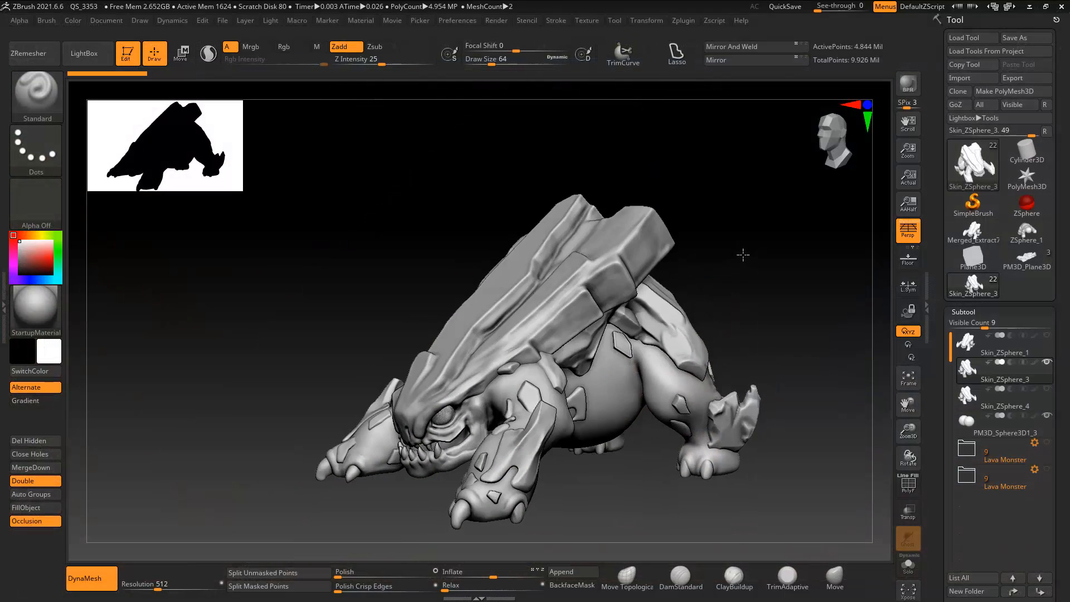
# Step: Switch to ZBrush and examine the lava monster sculpt from the front and both sides
pyautogui.keyDown('ctrl'); pyautogui.moveTo(743, 254); pyautogui.dragTo(749, 269, button='right'); pyautogui.keyUp('ctrl')
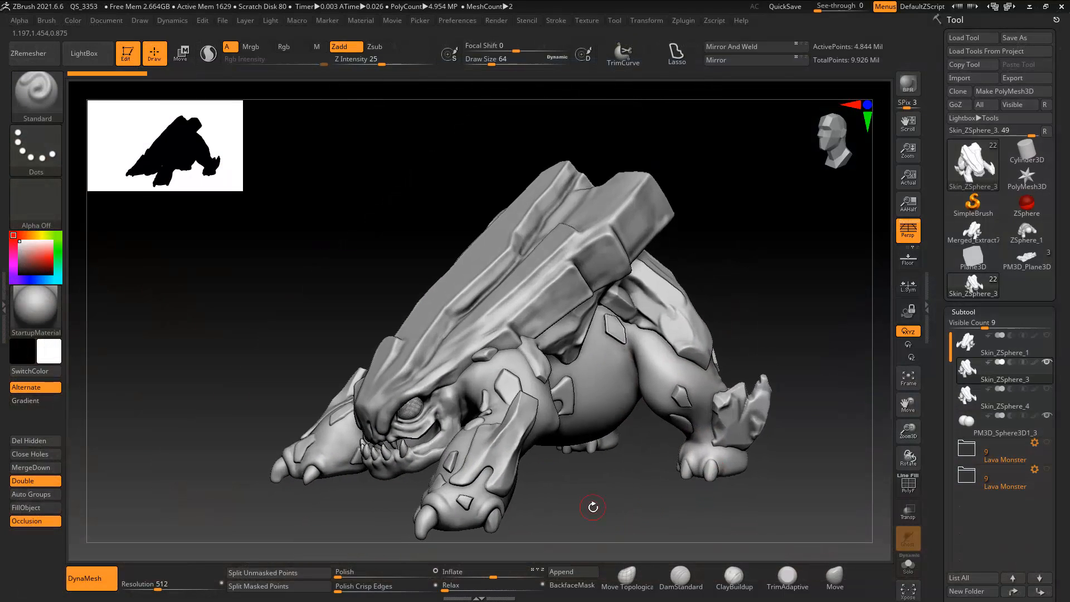
pyautogui.moveTo(592, 507); pyautogui.dragTo(663, 510)
pyautogui.keyDown('alt'); pyautogui.moveTo(430, 408); pyautogui.dragTo(212, 403); pyautogui.keyUp('alt')
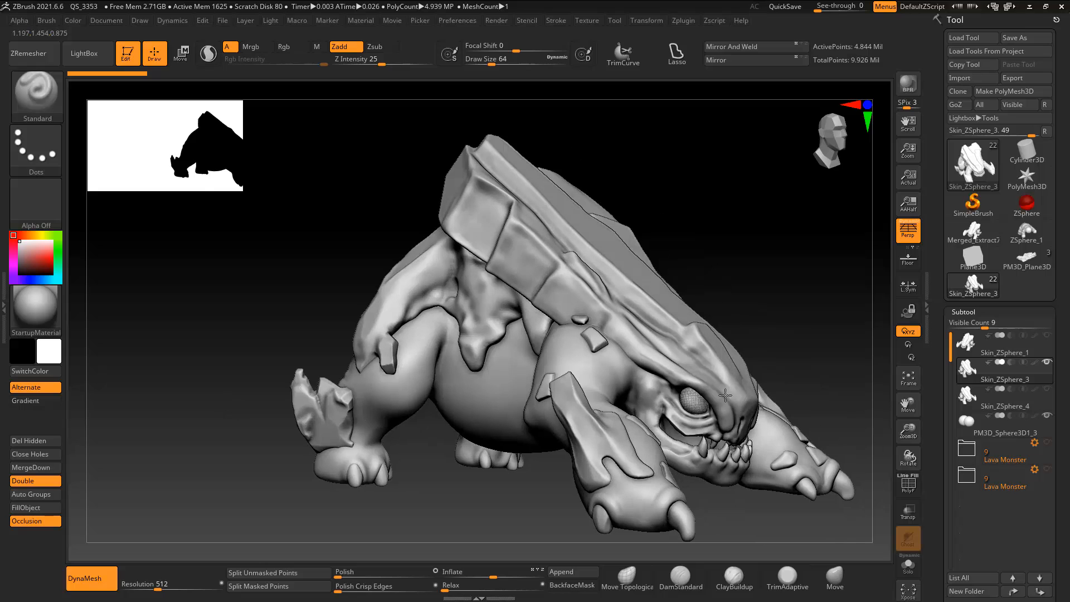
pyautogui.moveTo(821, 339); pyautogui.dragTo(790, 341)
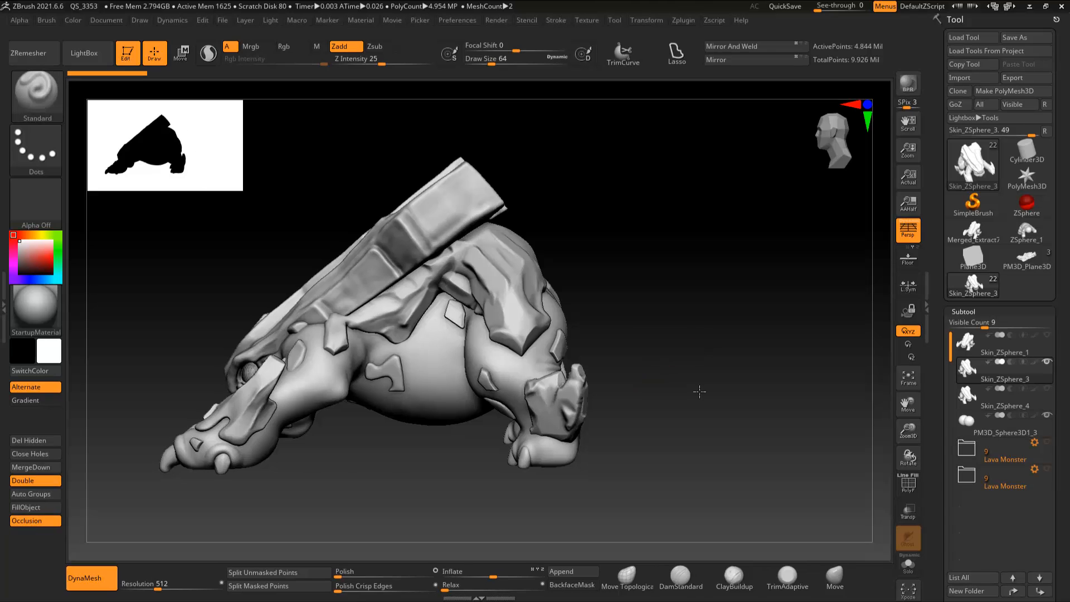
pyautogui.moveTo(522, 474); pyautogui.dragTo(551, 466)
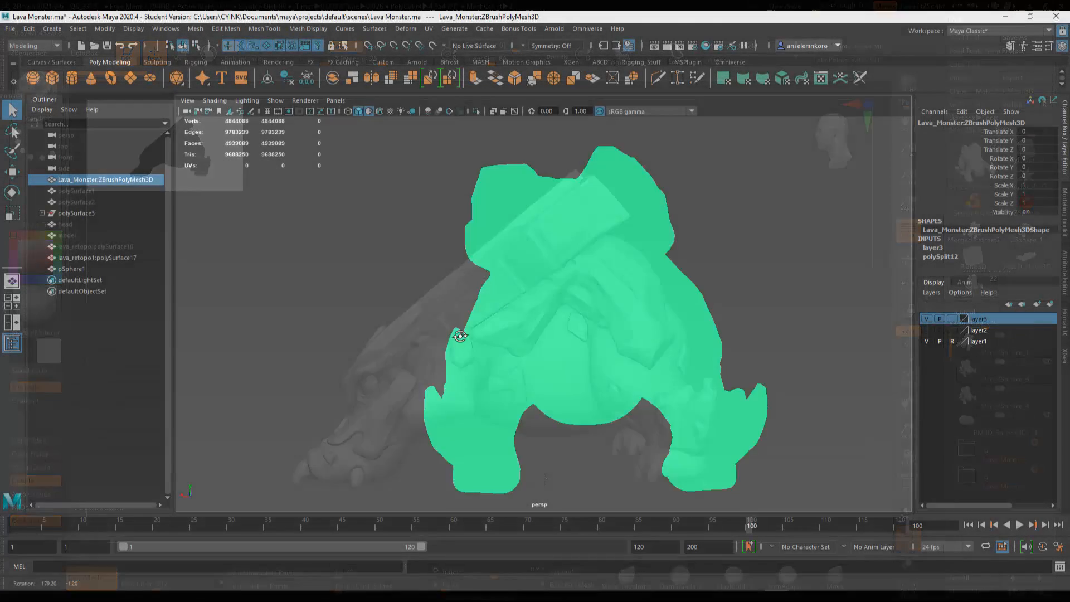
pyautogui.keyDown('alt'); pyautogui.moveTo(459, 336); pyautogui.dragTo(700, 356); pyautogui.keyUp('alt')
pyautogui.keyDown('alt'); pyautogui.moveTo(578, 310); pyautogui.dragTo(749, 460, button='right'); pyautogui.keyUp('alt')
# Step: Switch to Maya and examine the dense wireframe of the imported high-poly lava monster, close up and as a whole
pyautogui.keyDown('alt'); pyautogui.moveTo(667, 359); pyautogui.dragTo(528, 323, button='middle'); pyautogui.keyUp('alt')
pyautogui.keyDown('alt'); pyautogui.moveTo(527, 323); pyautogui.dragTo(440, 288, button='right'); pyautogui.keyUp('alt')
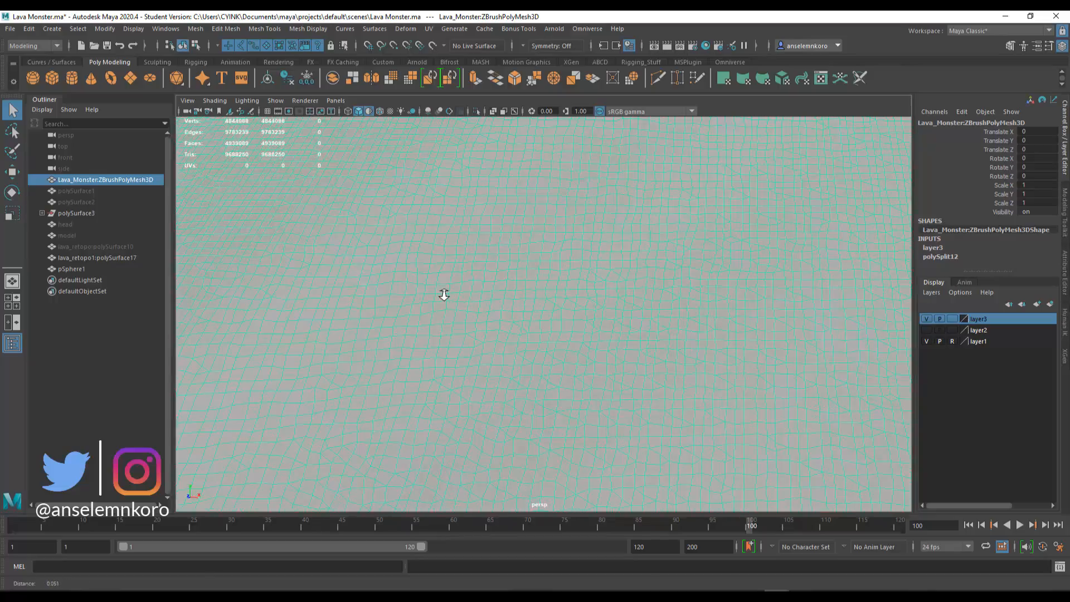
pyautogui.keyDown('alt'); pyautogui.moveTo(443, 294); pyautogui.dragTo(431, 270, button='right'); pyautogui.keyUp('alt')
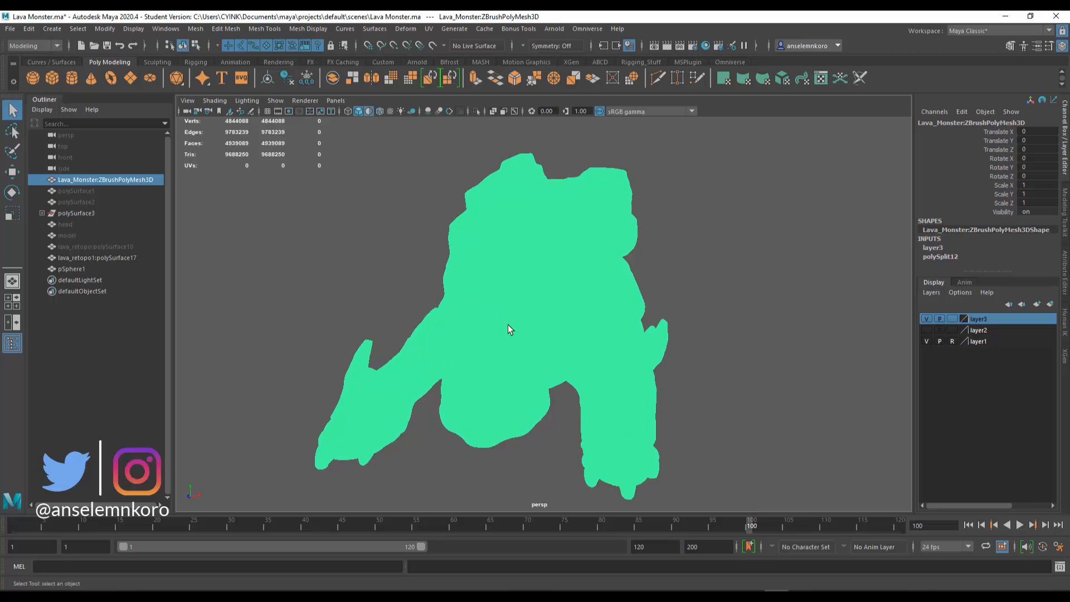
pyautogui.moveTo(508, 329)
pyautogui.keyDown('alt'); pyautogui.mouseDown()
pyautogui.moveTo(556, 329)
pyautogui.moveTo(607, 286)
pyautogui.moveTo(475, 287)
pyautogui.mouseUp(); pyautogui.keyUp('alt')
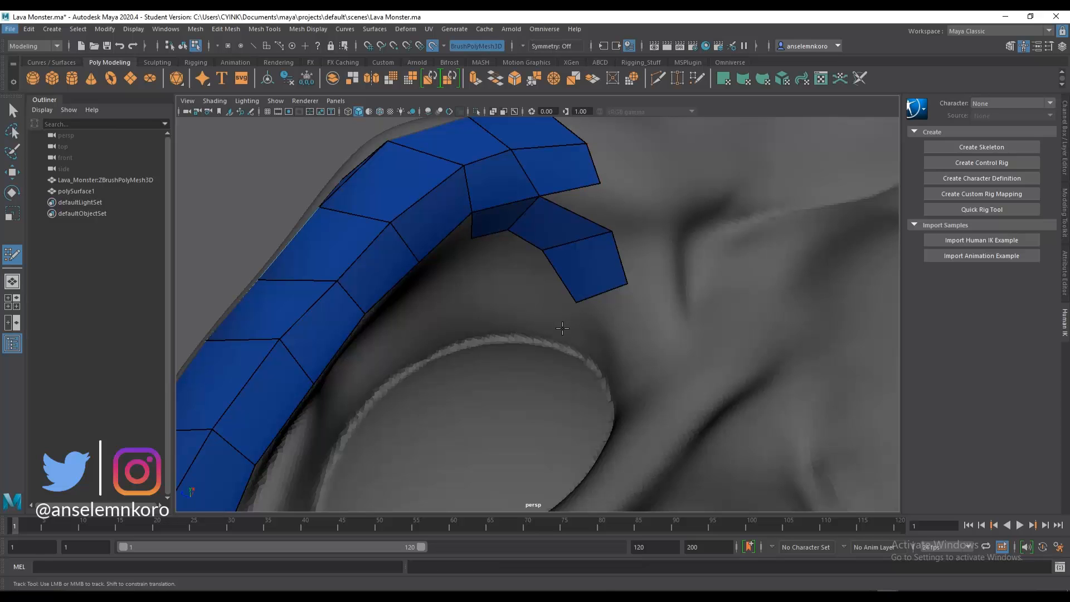
# Step: Place a vertical row of Quad Draw points down the centre of the monster's snout for the retopology mesh
pyautogui.moveTo(563, 329)
pyautogui.keyDown('alt'); pyautogui.mouseDown(button='right')
pyautogui.moveTo(650, 471)
pyautogui.moveTo(614, 367)
pyautogui.mouseUp(button='right'); pyautogui.keyUp('alt')
pyautogui.moveTo(614, 367)
pyautogui.keyDown('alt'); pyautogui.mouseDown()
pyautogui.moveTo(630, 399)
pyautogui.moveTo(675, 409)
pyautogui.mouseUp(); pyautogui.keyUp('alt')
pyautogui.click(536, 257)
pyautogui.click(536, 292)
pyautogui.click(536, 333)
pyautogui.click(536, 369)
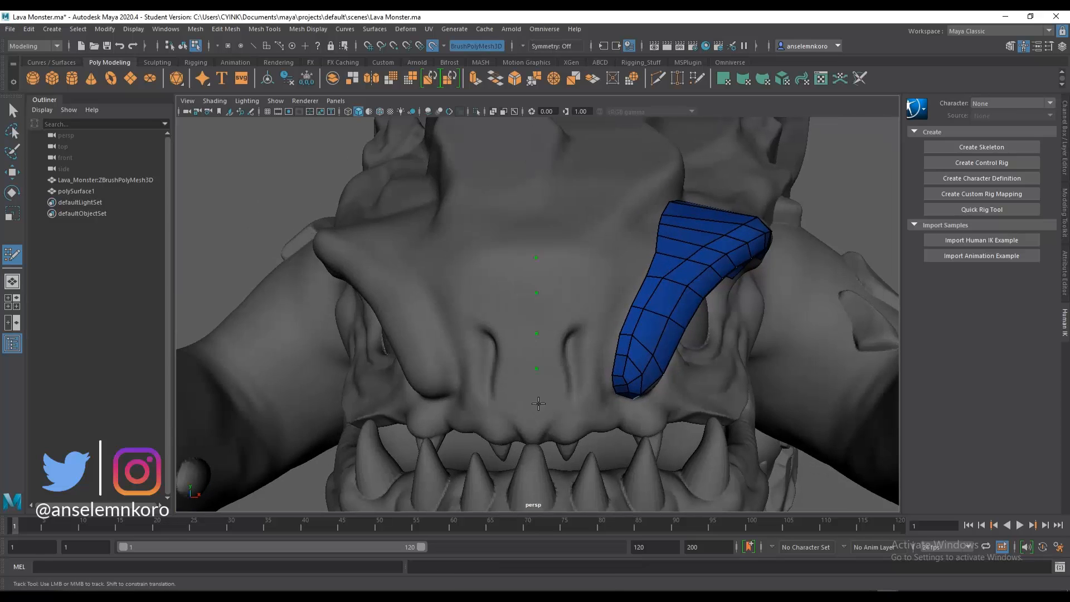
pyautogui.keyDown('alt'); pyautogui.moveTo(538, 403); pyautogui.dragTo(596, 442, button='right'); pyautogui.keyUp('alt')
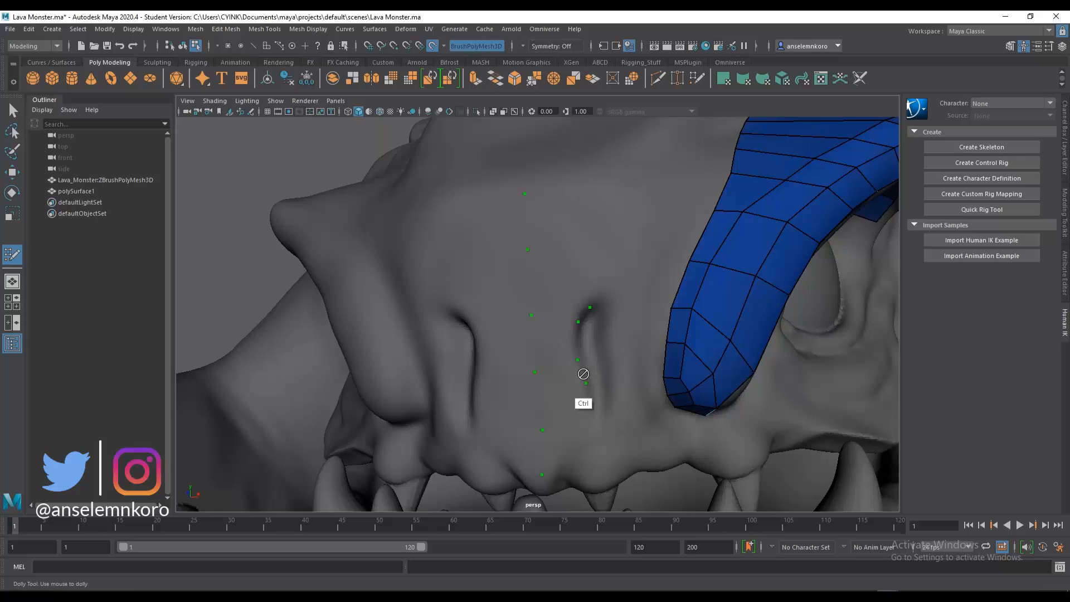
# Step: Extend the retopology with a second row of quads along the lower rim of the eye socket, joining the brow strip
pyautogui.keyDown('alt'); pyautogui.moveTo(583, 374); pyautogui.dragTo(410, 390); pyautogui.keyUp('alt')
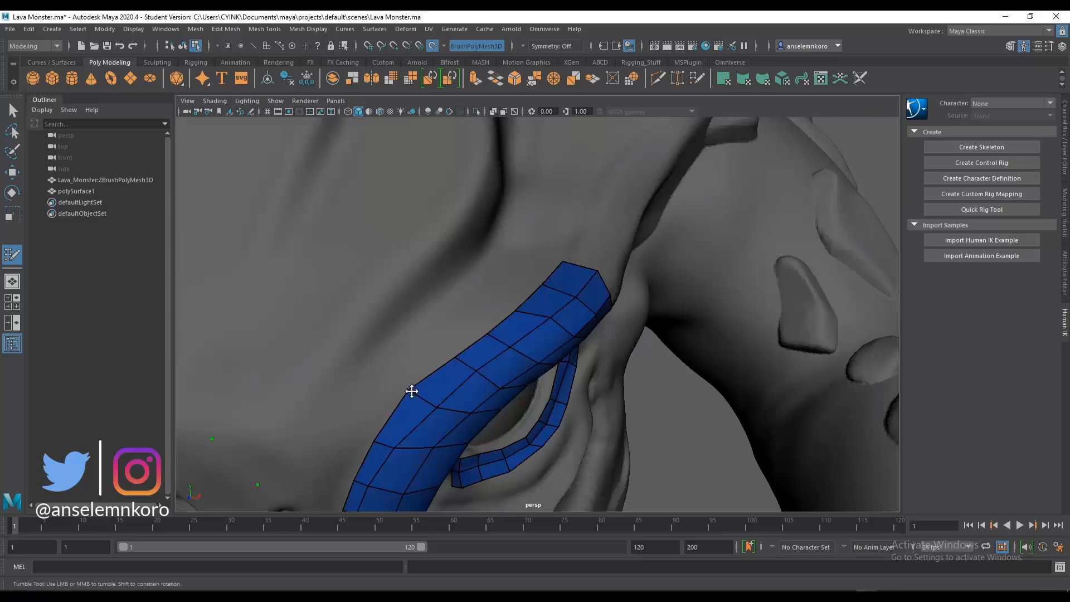
pyautogui.keyDown('alt'); pyautogui.moveTo(411, 389); pyautogui.dragTo(470, 387, button='right'); pyautogui.keyUp('alt')
pyautogui.keyDown('alt'); pyautogui.moveTo(470, 387); pyautogui.dragTo(445, 396); pyautogui.keyUp('alt')
pyautogui.keyDown('alt'); pyautogui.moveTo(446, 395); pyautogui.dragTo(442, 428, button='middle'); pyautogui.keyUp('alt')
pyautogui.keyDown('alt'); pyautogui.moveTo(442, 427); pyautogui.dragTo(507, 396, button='right'); pyautogui.keyUp('alt')
pyautogui.keyDown('alt'); pyautogui.moveTo(508, 396); pyautogui.dragTo(528, 336); pyautogui.keyUp('alt')
pyautogui.keyDown('shift'); pyautogui.click(530, 331); pyautogui.keyUp('shift')
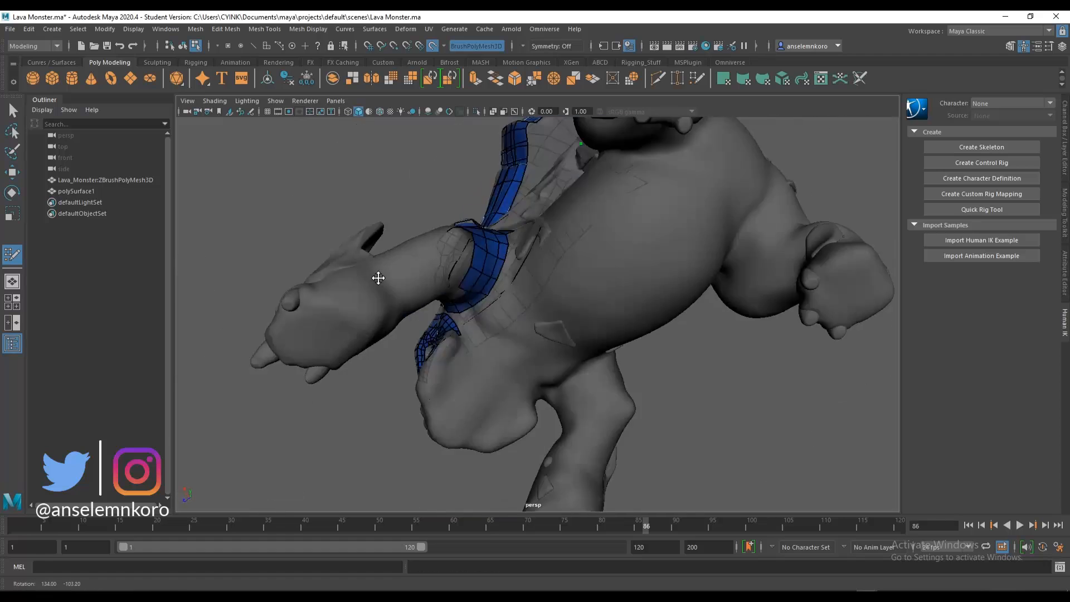
# Step: Extrude border edges of the retopology mesh into new quads across the bare end face of the back plate
pyautogui.keyDown('alt'); pyautogui.moveTo(377, 277); pyautogui.dragTo(475, 333); pyautogui.keyUp('alt')
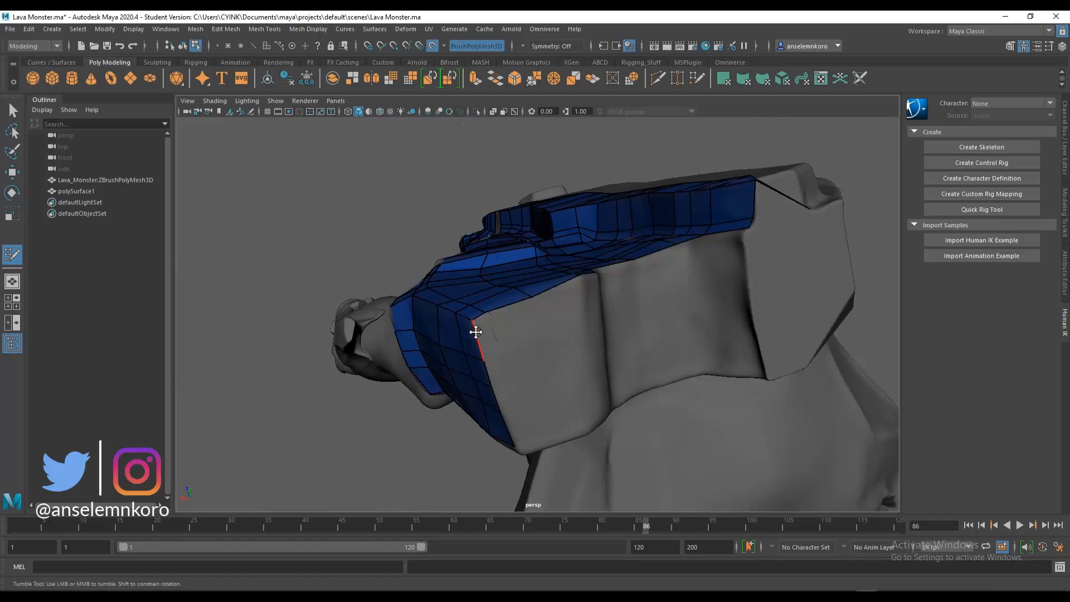
pyautogui.keyDown('shift'); pyautogui.click(497, 369); pyautogui.keyUp('shift')
pyautogui.keyDown('alt'); pyautogui.moveTo(497, 370); pyautogui.dragTo(551, 312); pyautogui.keyUp('alt')
pyautogui.moveTo(564, 306); pyautogui.dragTo(578, 343)
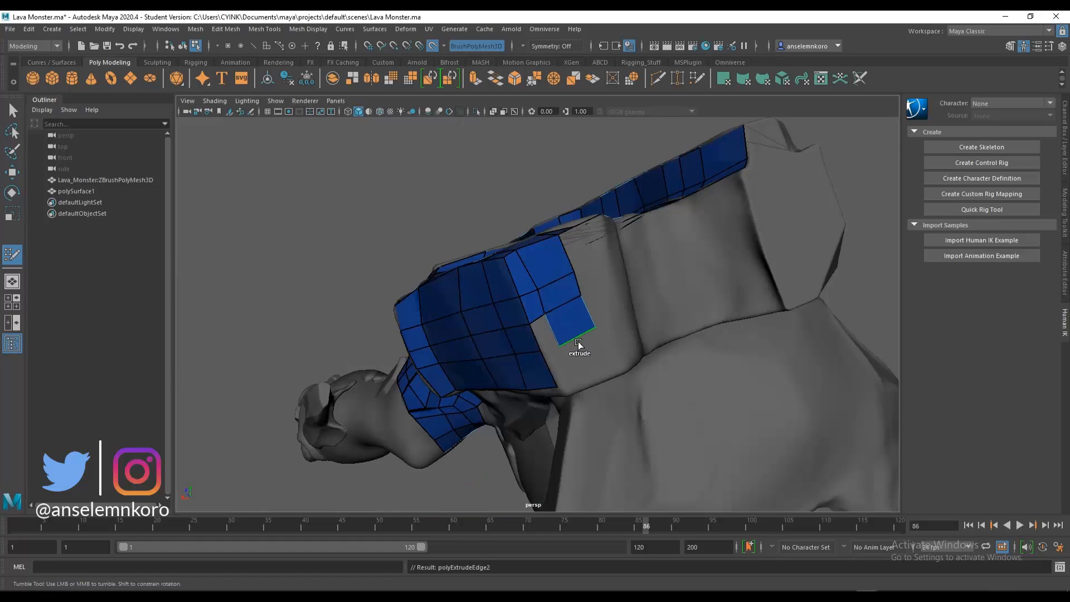
pyautogui.keyDown('alt'); pyautogui.moveTo(641, 350); pyautogui.dragTo(432, 428); pyautogui.keyUp('alt')
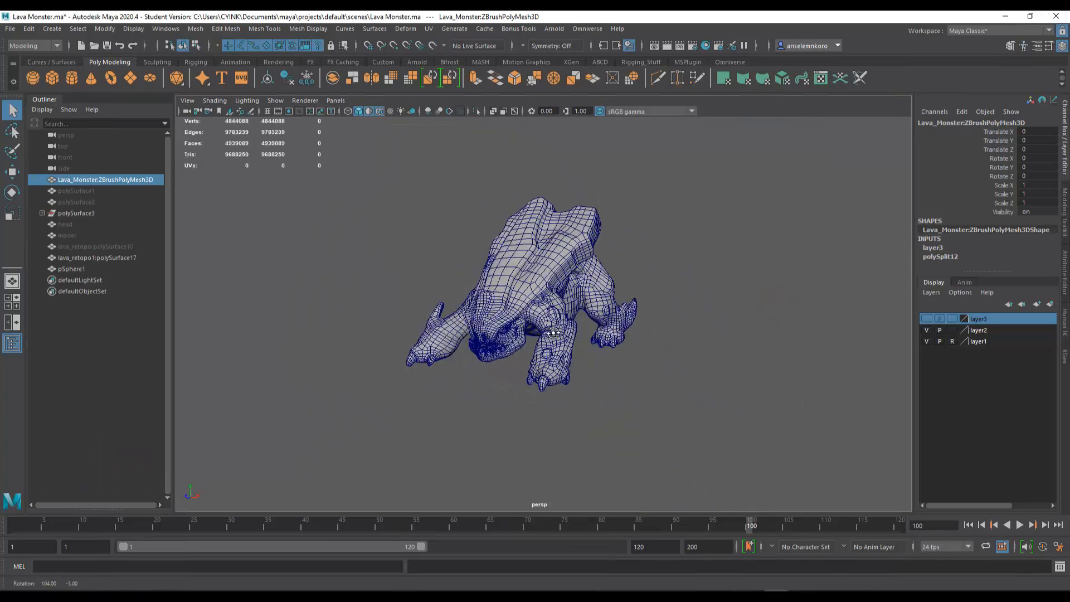
# Step: Examine the finished low-poly retopology of the lava monster, including the back plates, face and teeth
pyautogui.keyDown('alt'); pyautogui.moveTo(542, 361); pyautogui.dragTo(1065, 380); pyautogui.keyUp('alt')
pyautogui.keyDown('alt'); pyautogui.moveTo(772, 422); pyautogui.dragTo(636, 381); pyautogui.keyUp('alt')
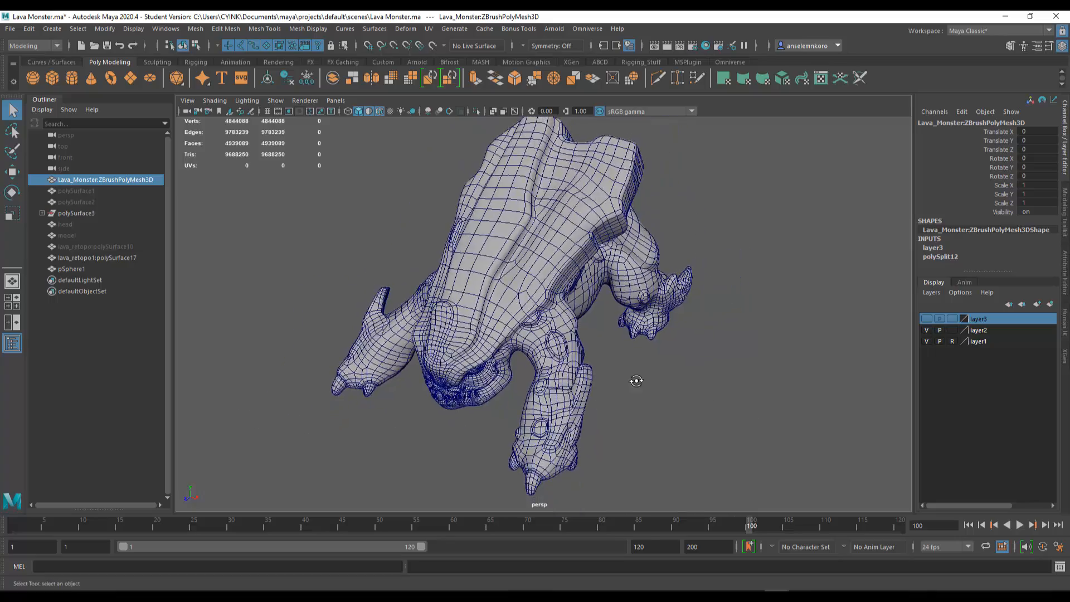
pyautogui.keyDown('alt'); pyautogui.moveTo(686, 369); pyautogui.dragTo(674, 435, button='right'); pyautogui.keyUp('alt')
pyautogui.keyDown('alt'); pyautogui.moveTo(636, 419); pyautogui.dragTo(695, 429); pyautogui.keyUp('alt')
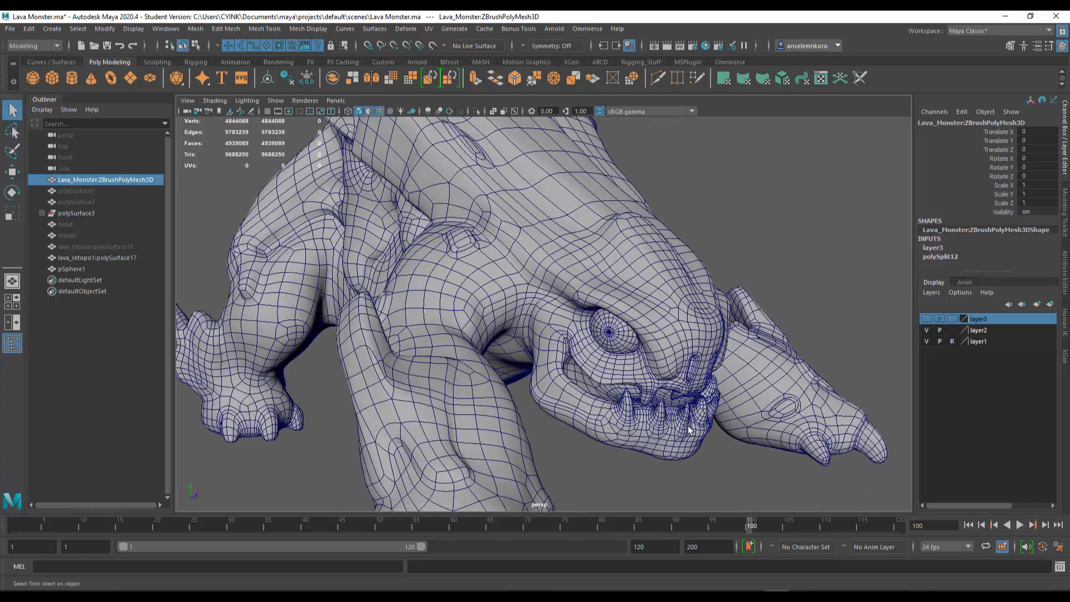
pyautogui.keyDown('alt'); pyautogui.moveTo(695, 430); pyautogui.dragTo(565, 390, button='right'); pyautogui.keyUp('alt')
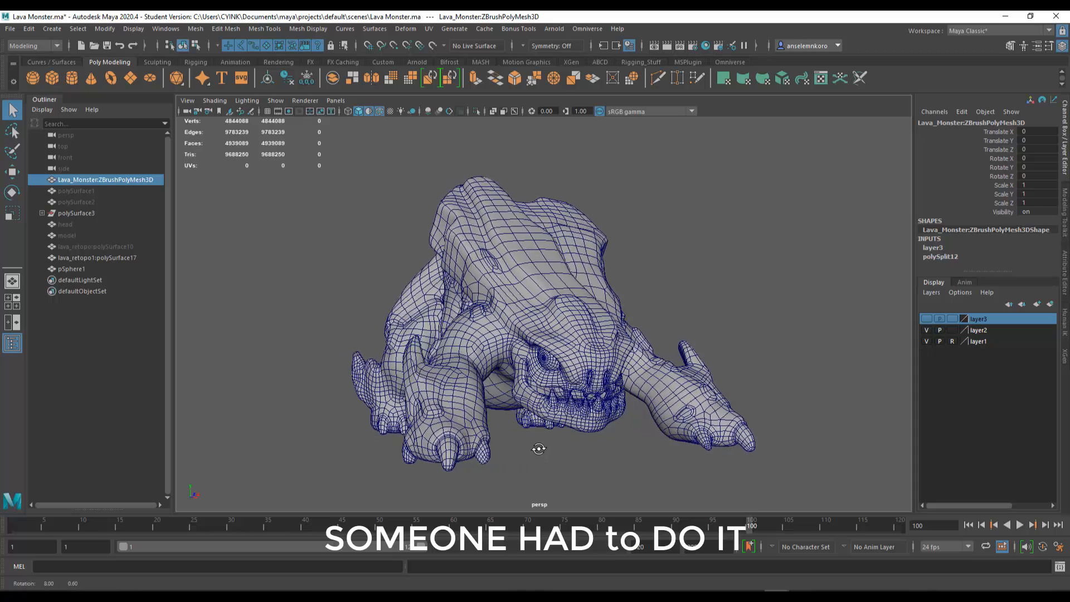
# Step: Show the high-poly monster on layer3 and examine its dense mesh for comparison
pyautogui.click(926, 319)
pyautogui.keyDown('alt'); pyautogui.moveTo(835, 384); pyautogui.dragTo(558, 361); pyautogui.keyUp('alt')
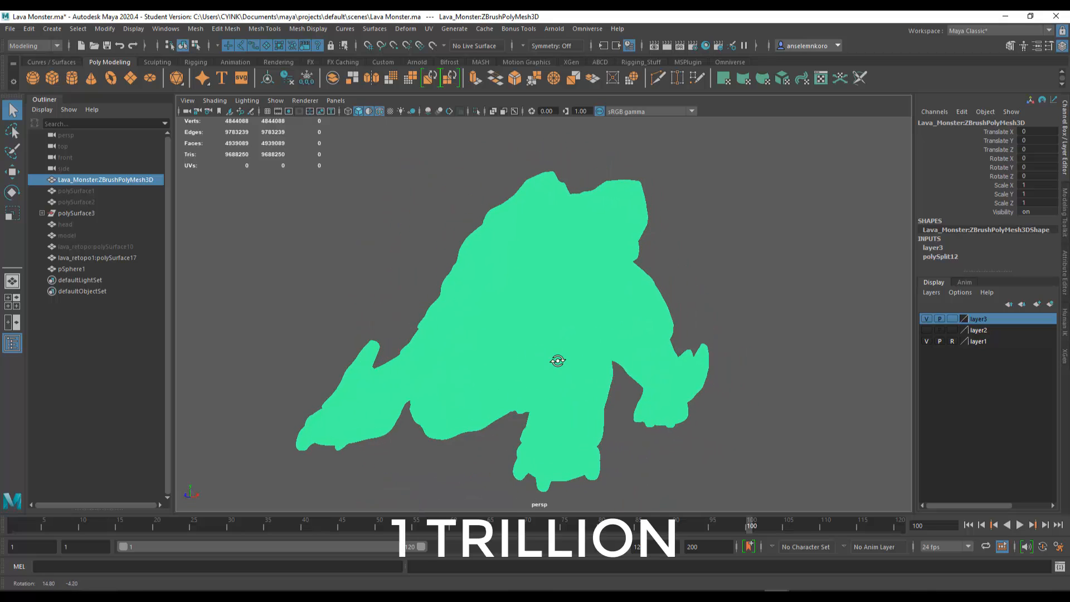
pyautogui.keyDown('alt'); pyautogui.moveTo(521, 361); pyautogui.dragTo(747, 485, button='right'); pyautogui.keyUp('alt')
pyautogui.keyDown('alt'); pyautogui.moveTo(494, 336); pyautogui.dragTo(427, 263, button='right'); pyautogui.keyUp('alt')
pyautogui.keyDown('alt'); pyautogui.moveTo(557, 373); pyautogui.dragTo(456, 311, button='right'); pyautogui.keyUp('alt')
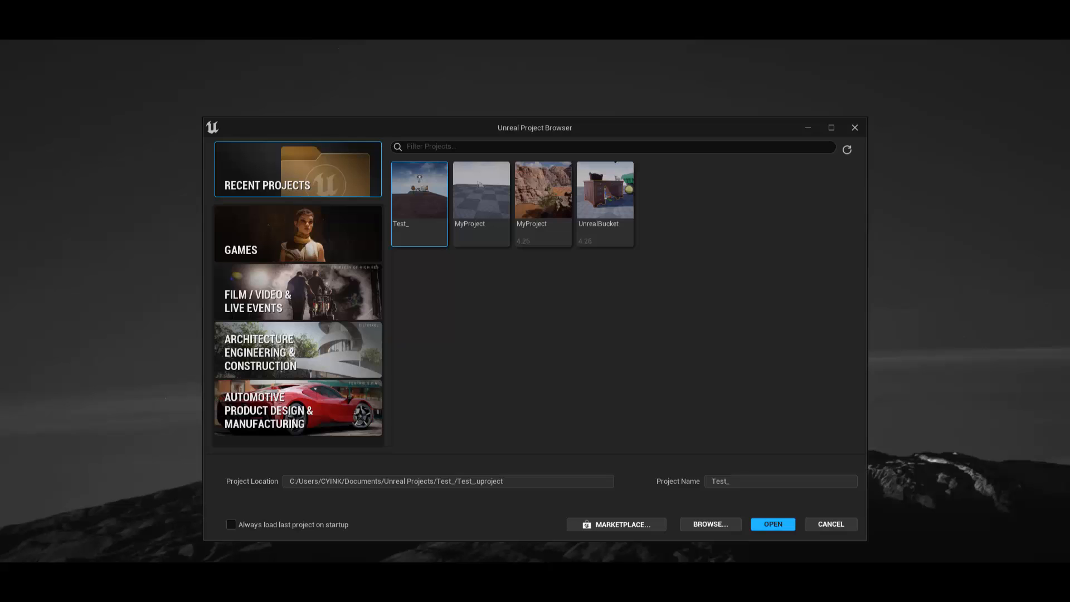
# Step: Switch to Unreal Editor and create a Blank project from the Games category with Blueprint and Starter Content
pyautogui.click(322, 248)
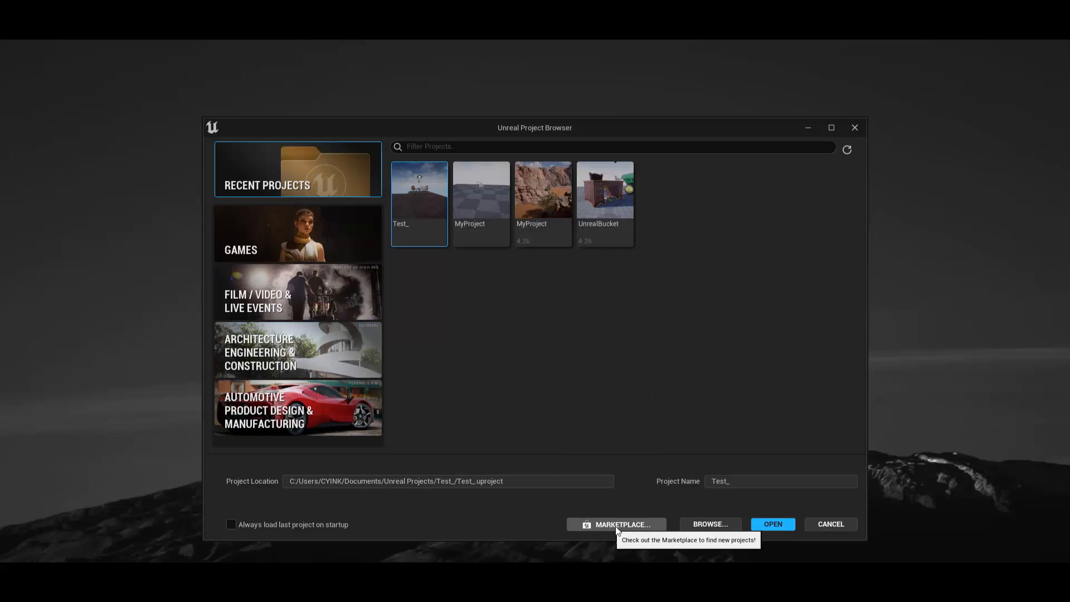
pyautogui.click(768, 523)
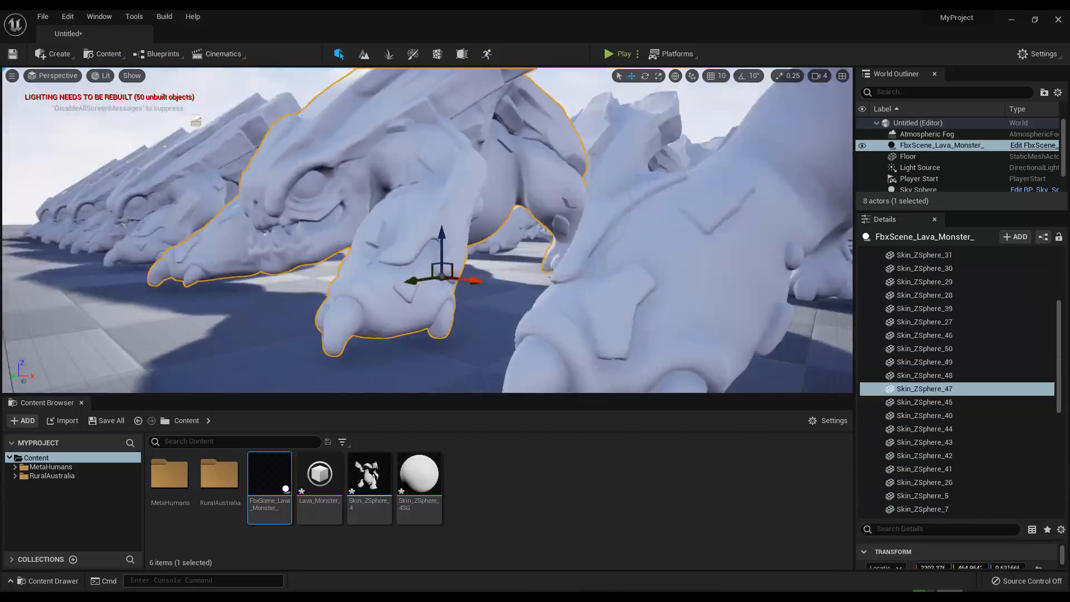
# Step: Examine the rows of lava monster copies and the GPU performance graphs, and minimize Task Manager
pyautogui.click(132, 75)
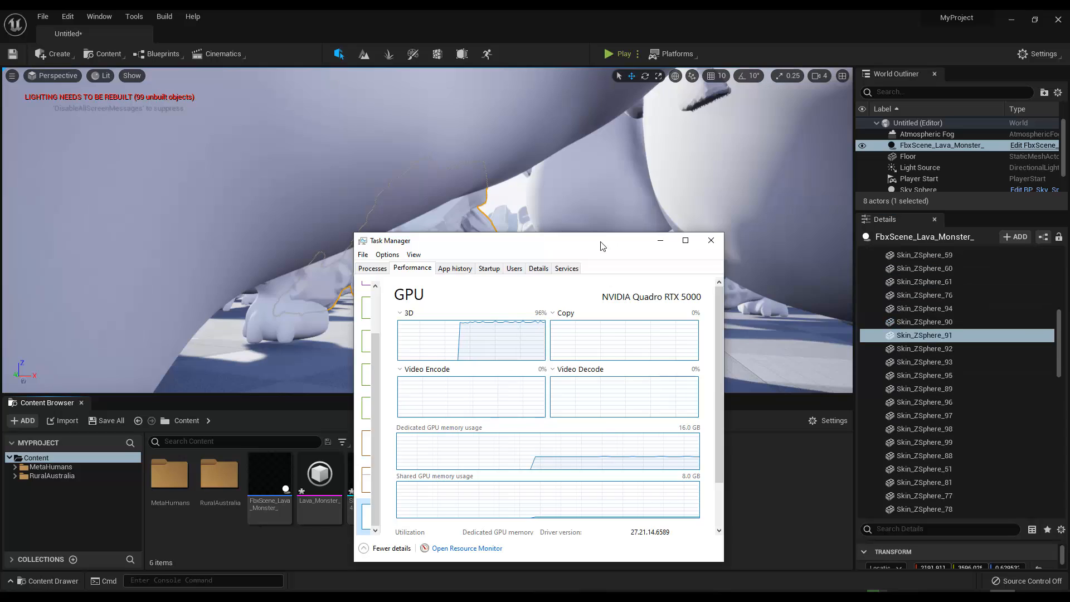
pyautogui.moveTo(602, 245); pyautogui.dragTo(654, 156)
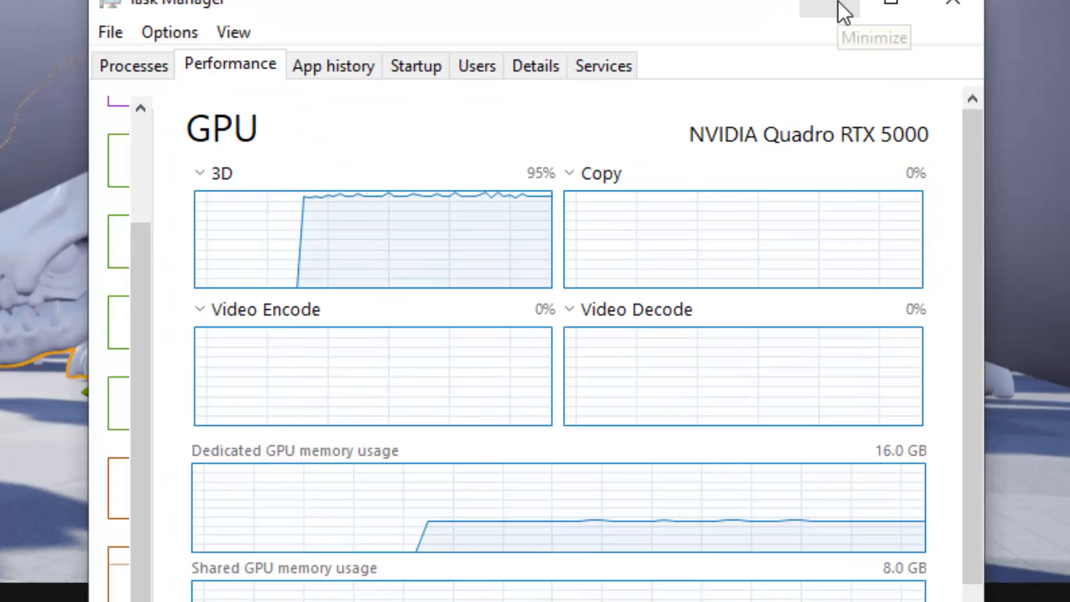
pyautogui.click(713, 152)
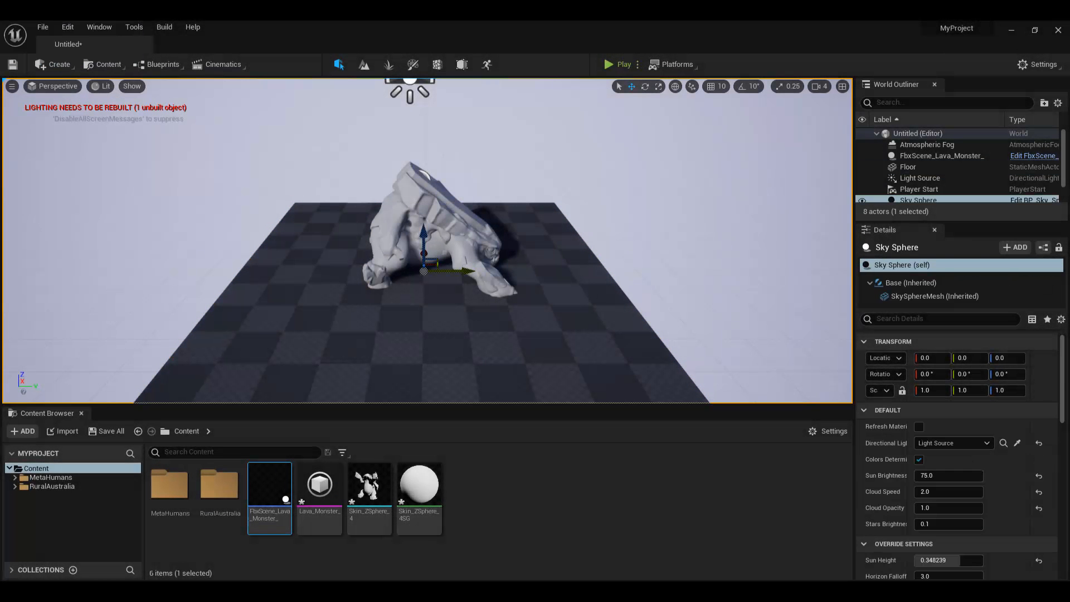
# Step: Move the Sky Sphere vertically along Z beneath the single lava monster
pyautogui.moveTo(395, 249)
pyautogui.keyDown('alt'); pyautogui.mouseDown()
pyautogui.moveTo(318, 248)
pyautogui.moveTo(387, 220)
pyautogui.moveTo(407, 253)
pyautogui.mouseUp(); pyautogui.keyUp('alt')
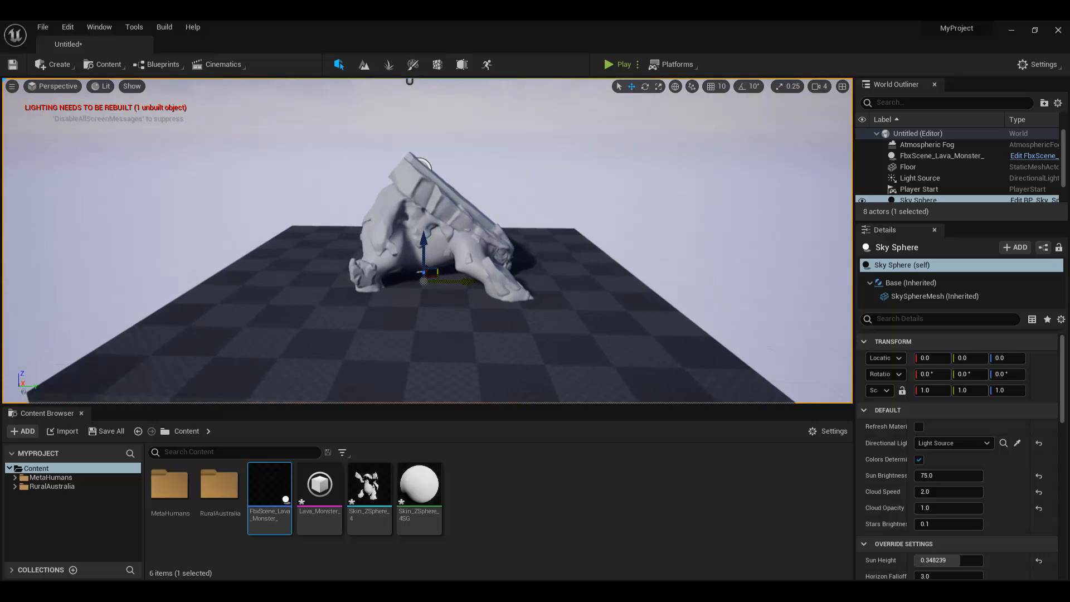
pyautogui.keyDown('alt'); pyautogui.moveTo(317, 273); pyautogui.dragTo(395, 273, button='right'); pyautogui.keyUp('alt')
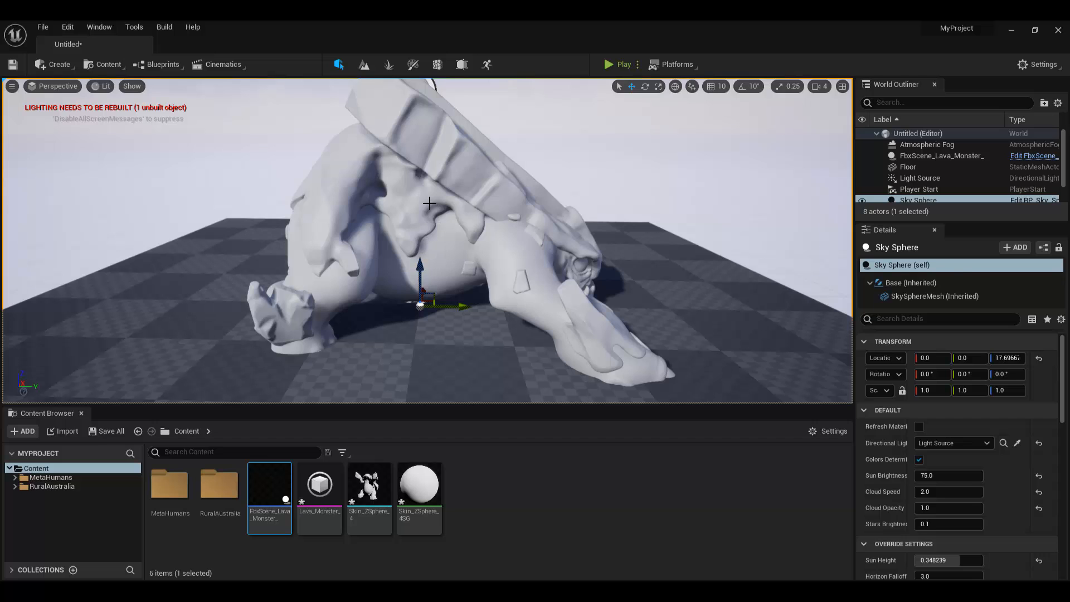
pyautogui.click(433, 261)
pyautogui.moveTo(420, 281); pyautogui.dragTo(420, 310)
pyautogui.keyDown('alt'); pyautogui.moveTo(304, 297); pyautogui.dragTo(410, 358); pyautogui.keyUp('alt')
# Step: Lower the Floor actor to about Z -0.9 beneath the lava monster's feet
pyautogui.click(484, 374)
pyautogui.scroll(-3, 487, 365)
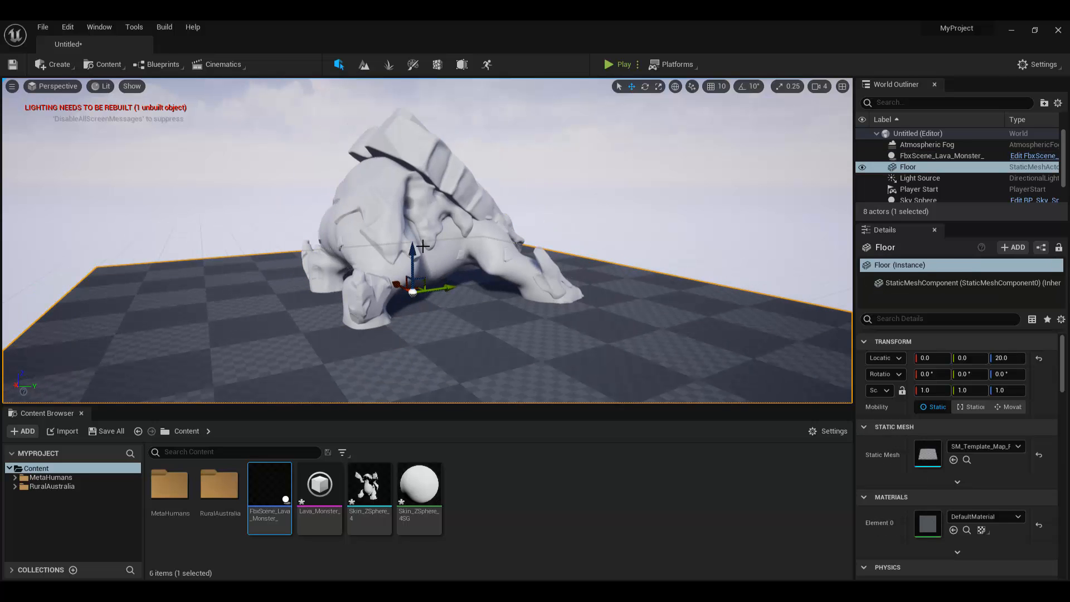
pyautogui.moveTo(420, 252); pyautogui.dragTo(420, 277)
pyautogui.hotkey('ctrl', 'z')
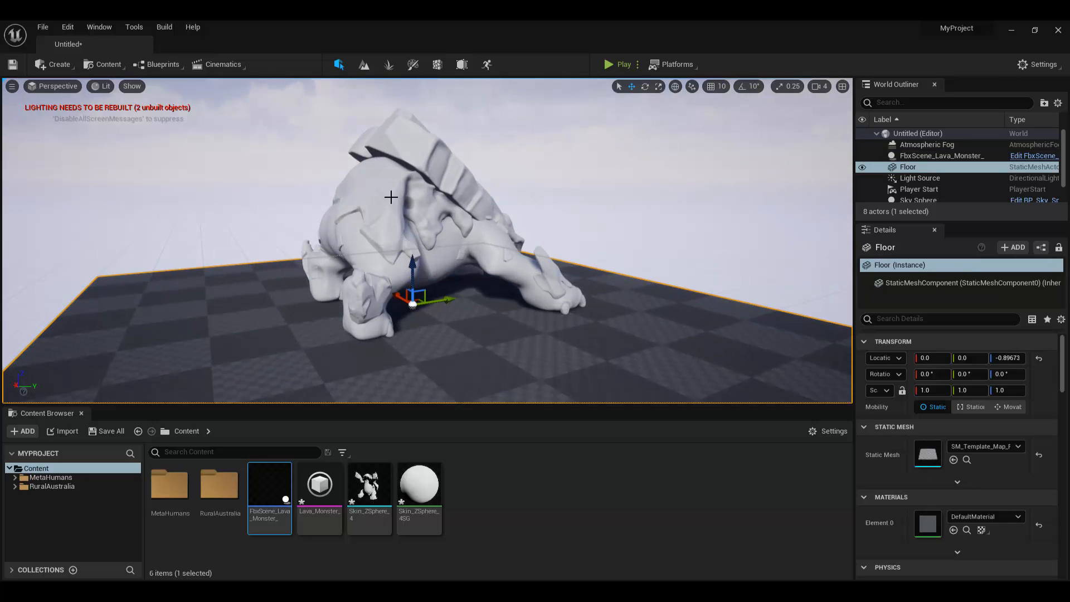
pyautogui.click(389, 194)
pyautogui.moveTo(413, 264)
pyautogui.mouseDown()
pyautogui.moveTo(415, 250)
pyautogui.moveTo(415, 265)
pyautogui.mouseUp()
pyautogui.keyDown('alt'); pyautogui.moveTo(576, 317); pyautogui.dragTo(463, 317); pyautogui.keyUp('alt')
pyautogui.scroll(-5, 731, 362)
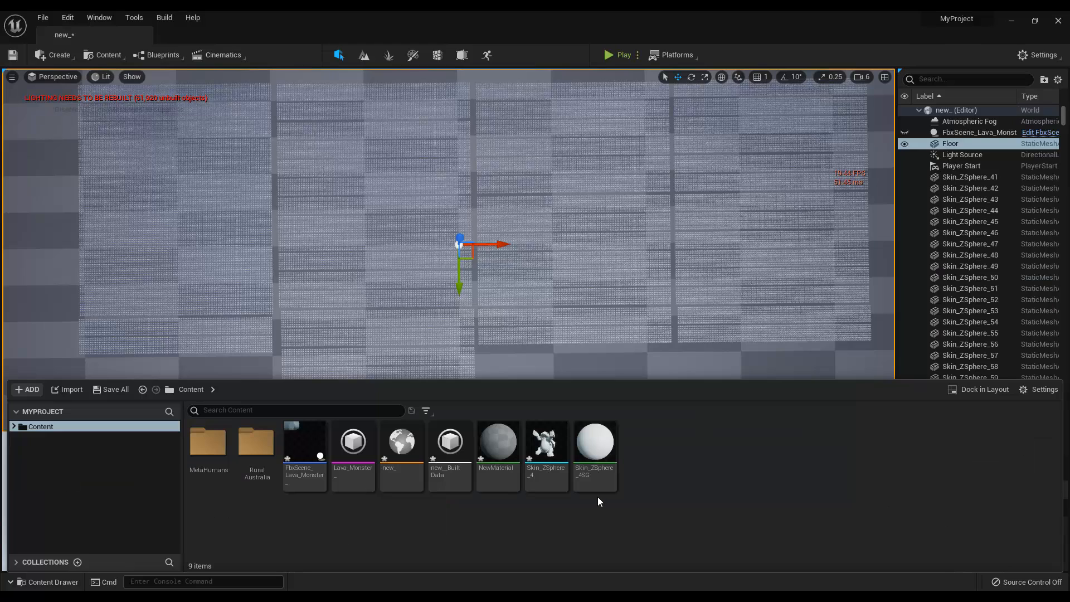
# Step: Open the Skin_ZSphere_4 static mesh for editing
pyautogui.click(559, 456)
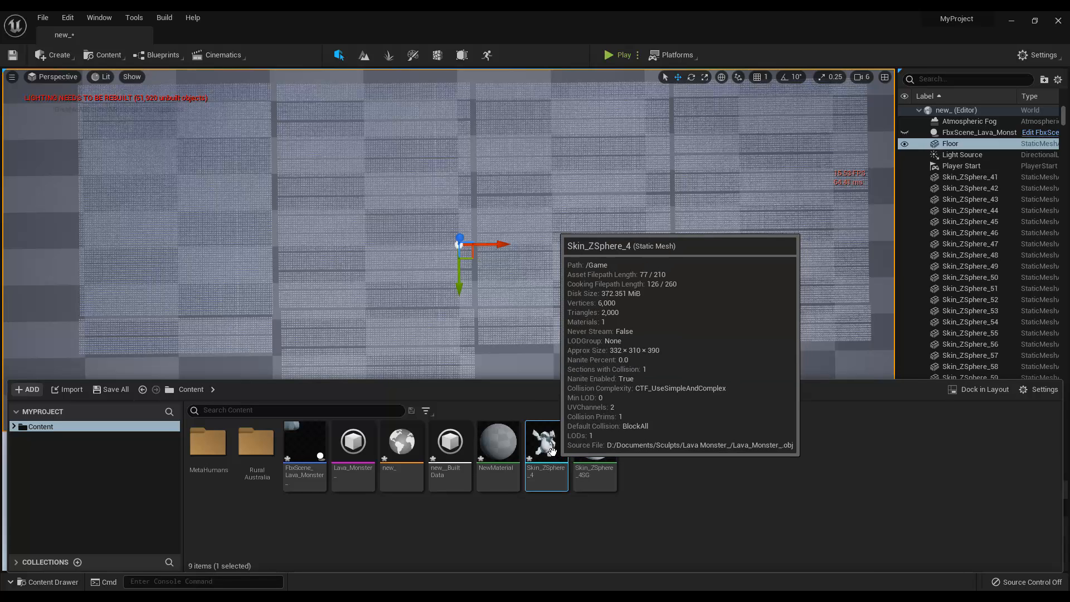
pyautogui.rightClick(552, 450)
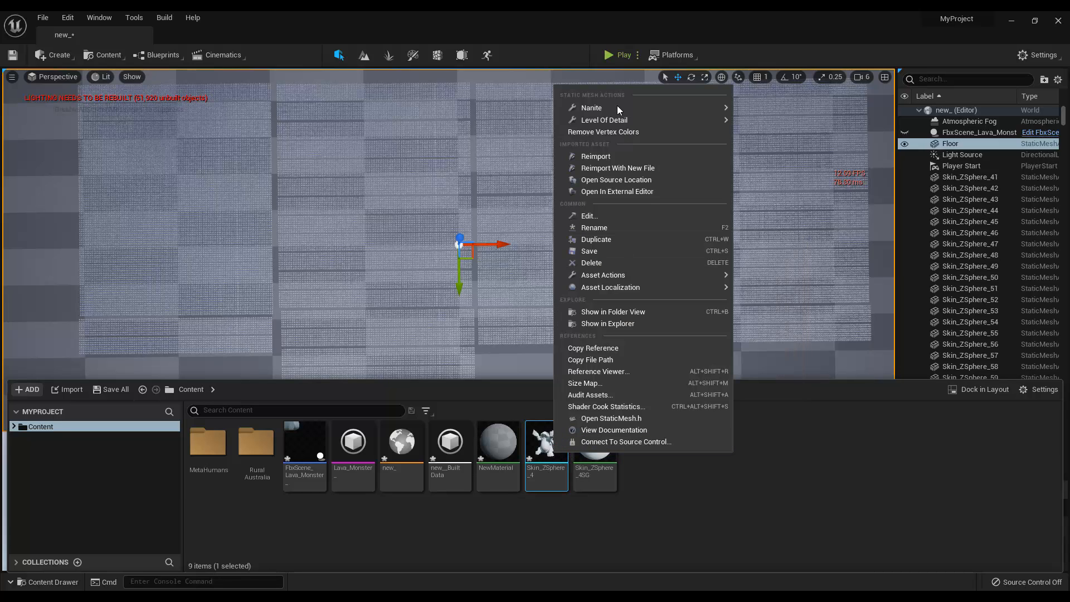
pyautogui.click(659, 540)
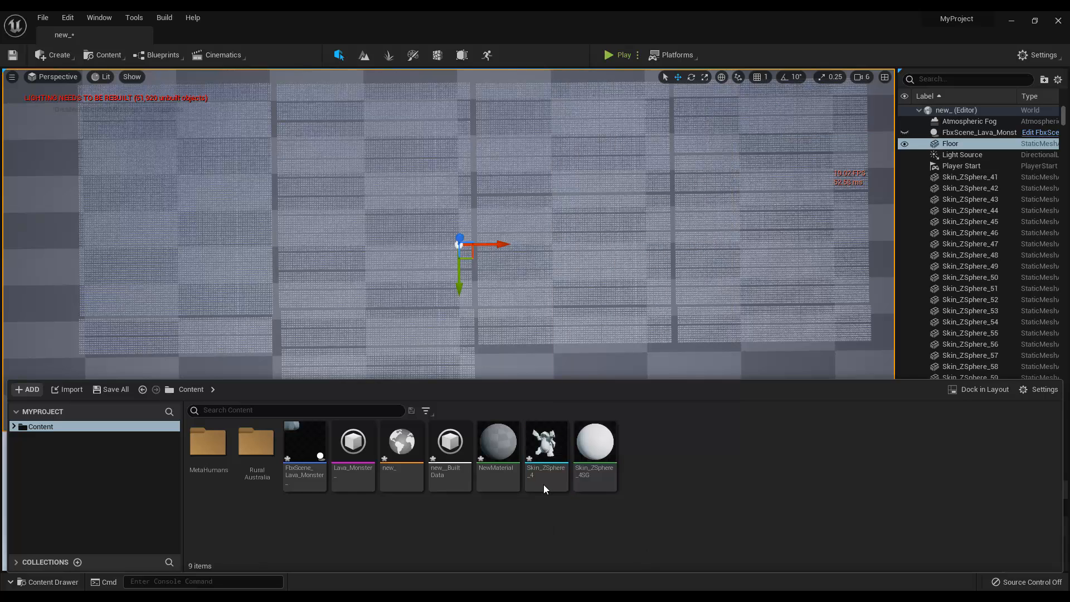
pyautogui.doubleClick(540, 449)
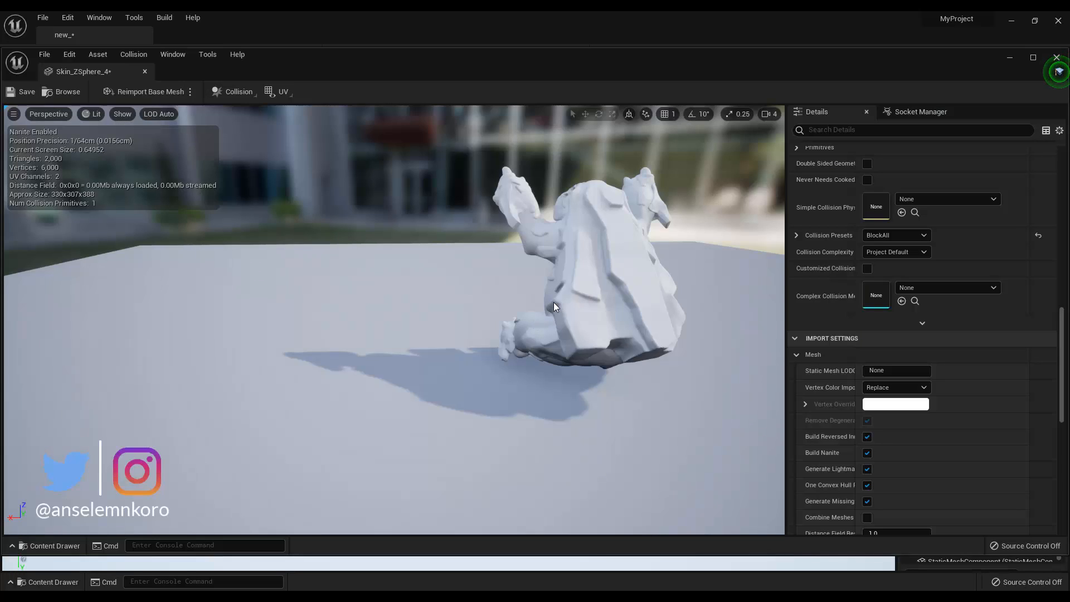
# Step: Examine the monster mesh and its Build Nanite import option, along with the collision, LOD and Nanite settings
pyautogui.scroll(2, 564, 260)
pyautogui.scroll(-3, 565, 259)
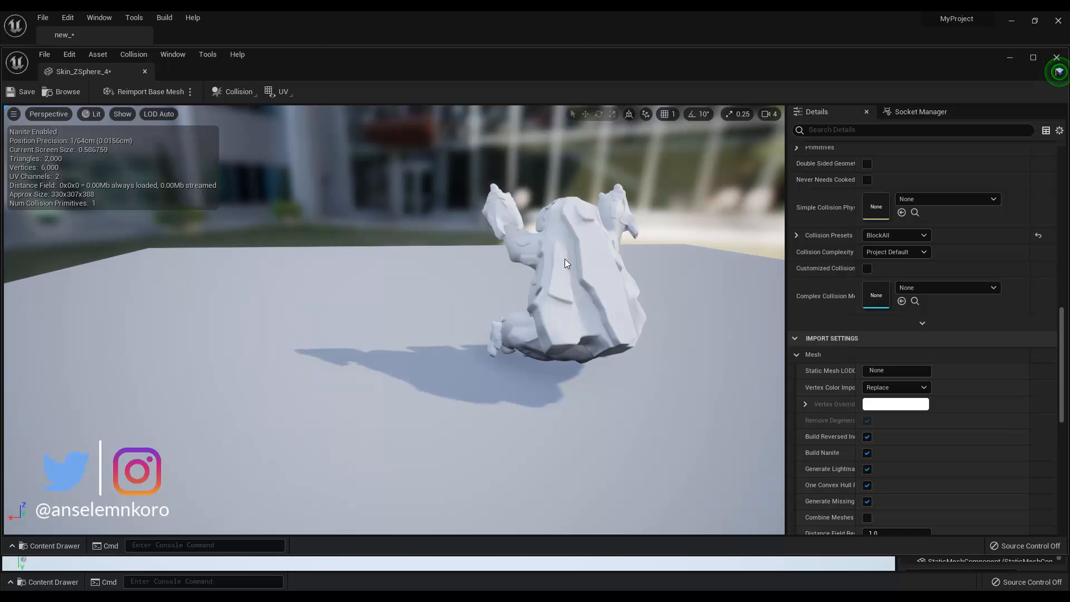
pyautogui.keyDown('alt'); pyautogui.moveTo(571, 284); pyautogui.dragTo(713, 287); pyautogui.keyUp('alt')
pyautogui.scroll(4, 627, 227)
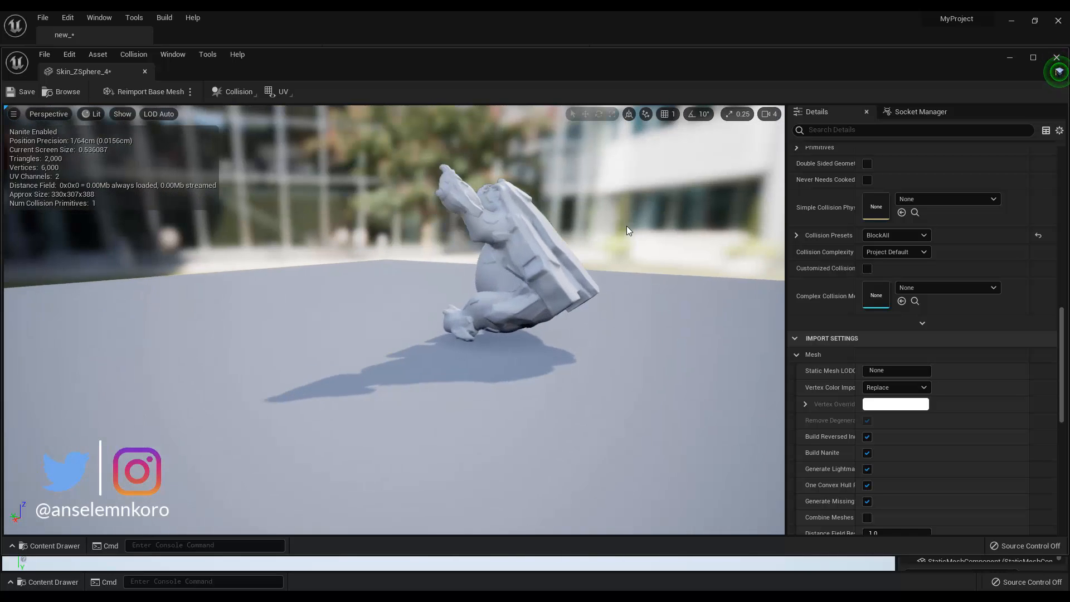
pyautogui.scroll(-3, 890, 193)
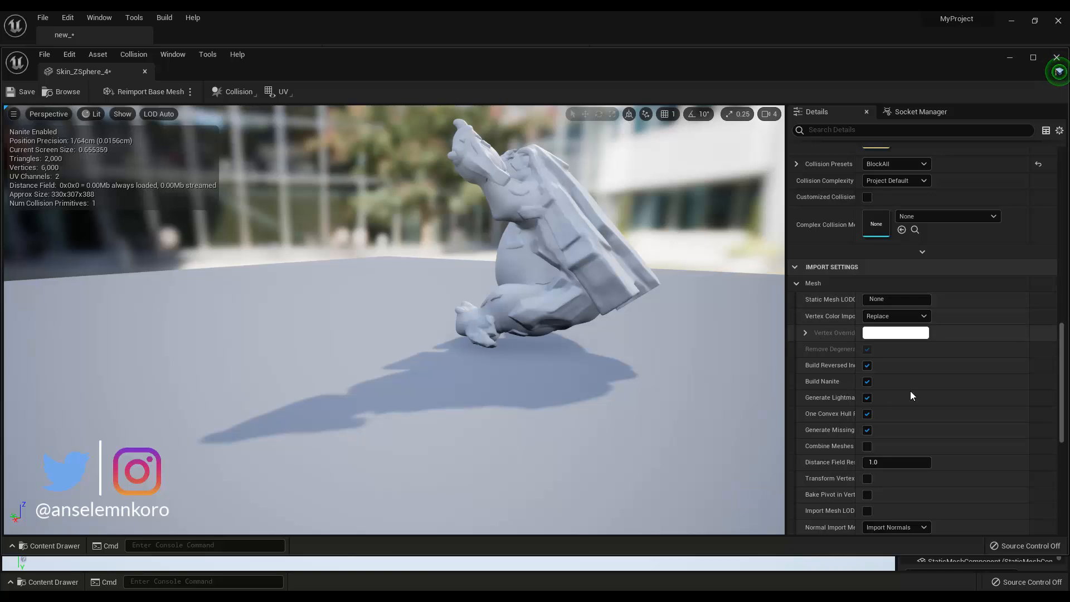
pyautogui.scroll(1, 942, 379)
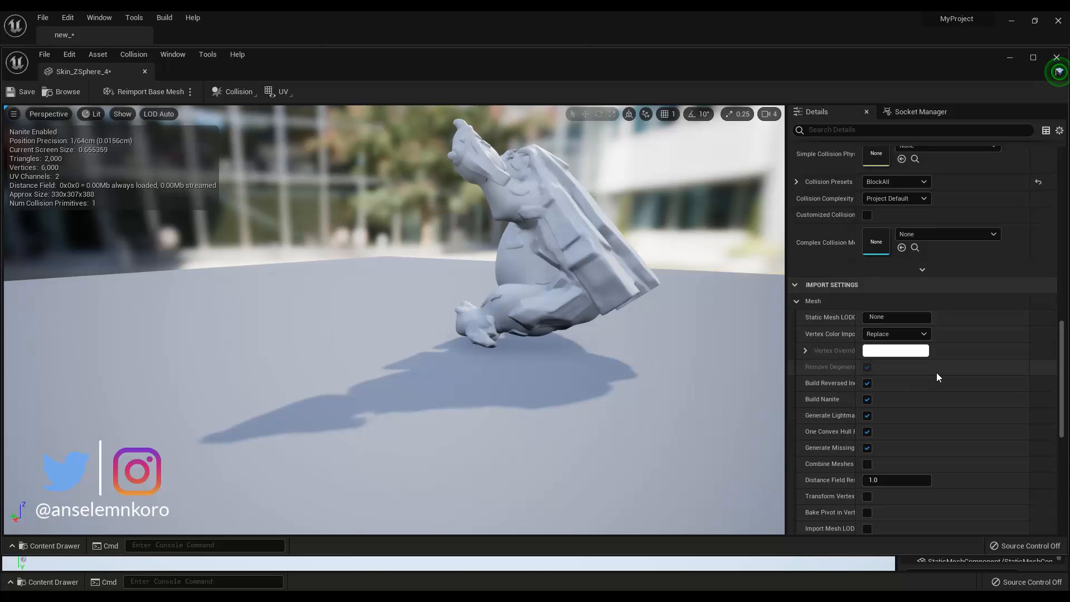
pyautogui.scroll(-3, 935, 372)
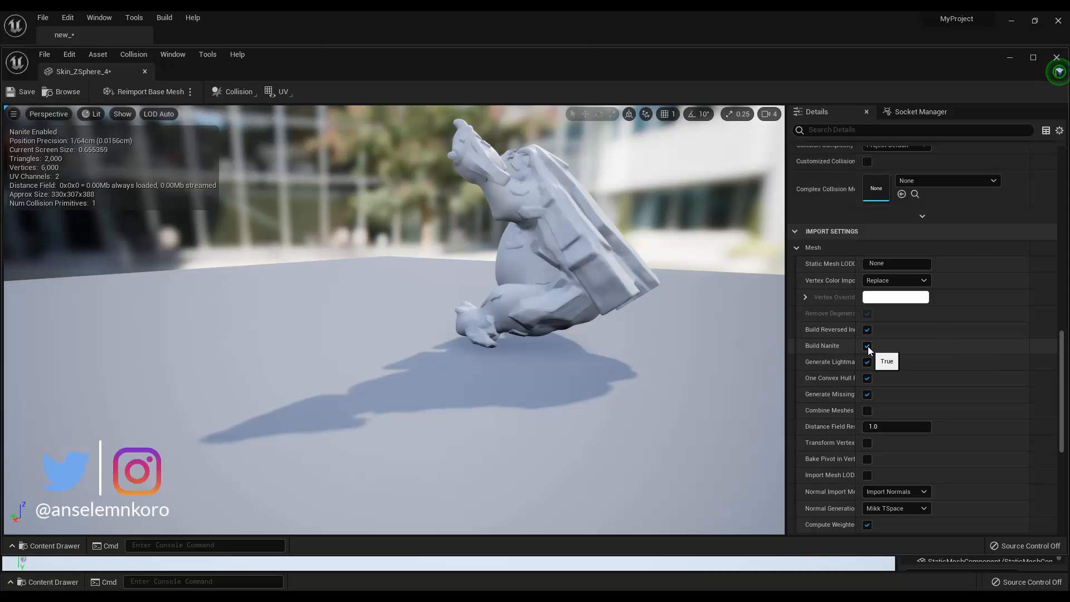
pyautogui.scroll(-13, 871, 341)
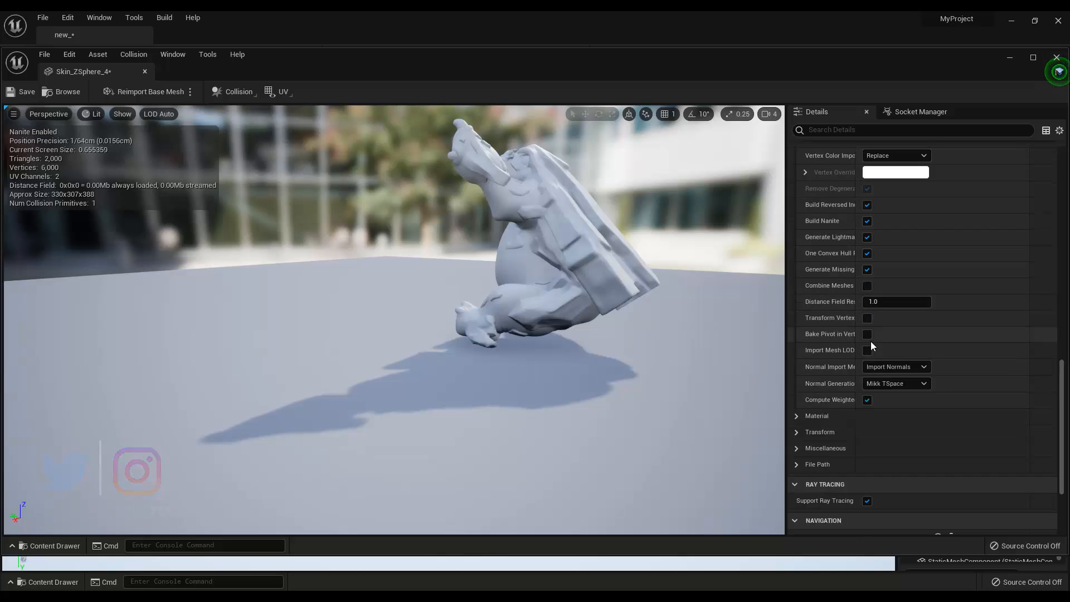
pyautogui.scroll(-2, 868, 400)
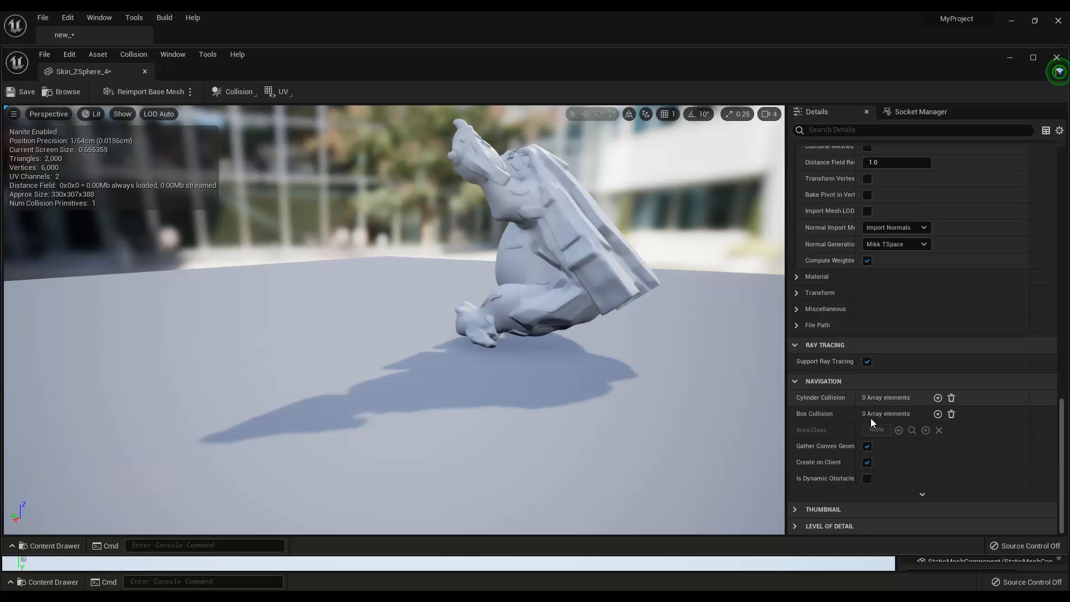
pyautogui.scroll(12, 869, 418)
pyautogui.scroll(18, 860, 322)
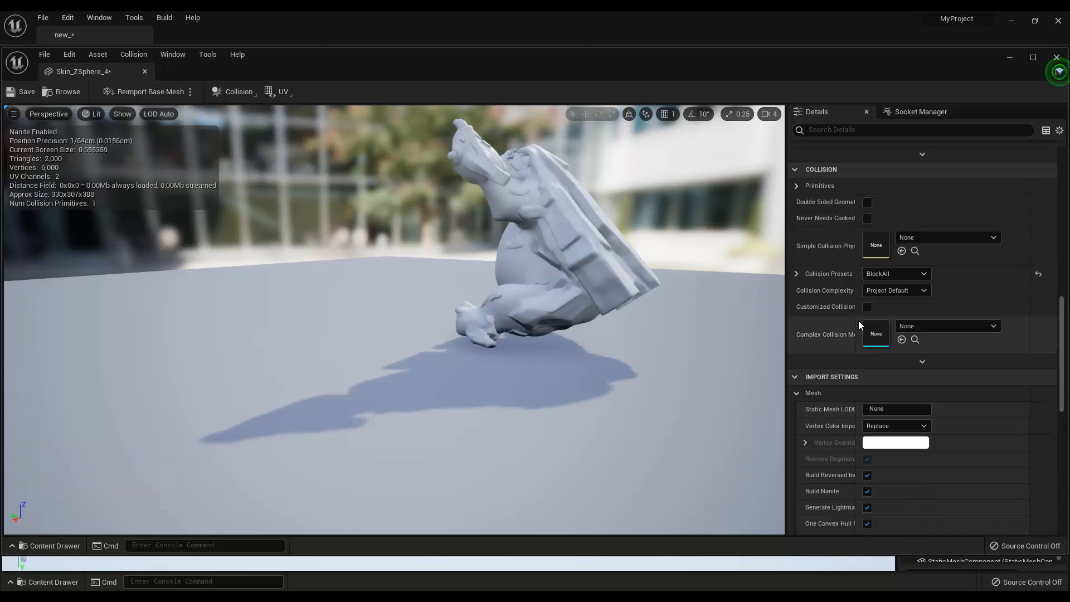
pyautogui.scroll(13, 859, 323)
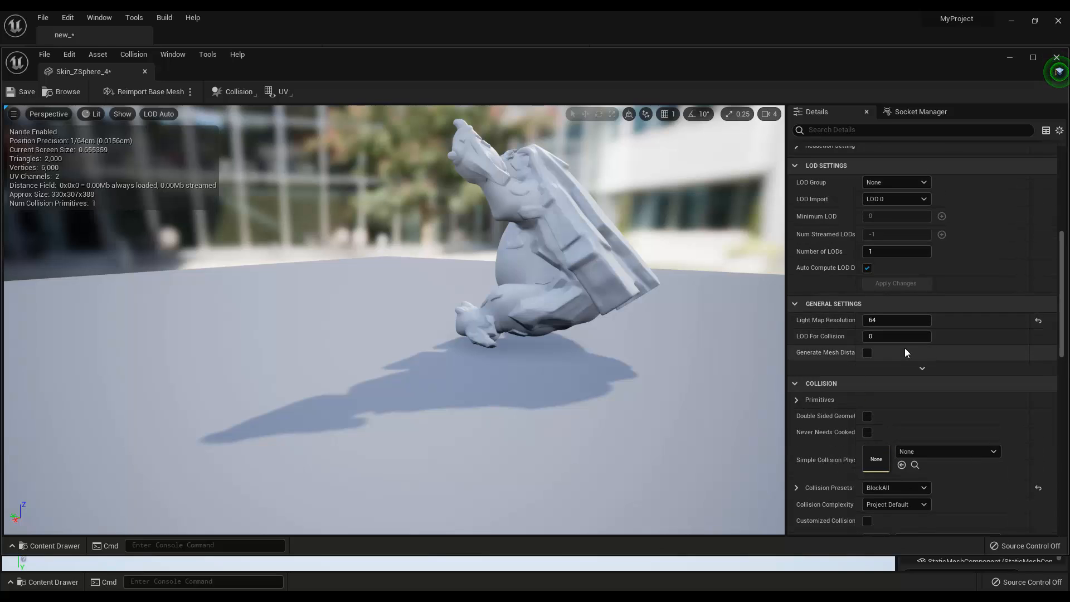
pyautogui.scroll(9, 905, 349)
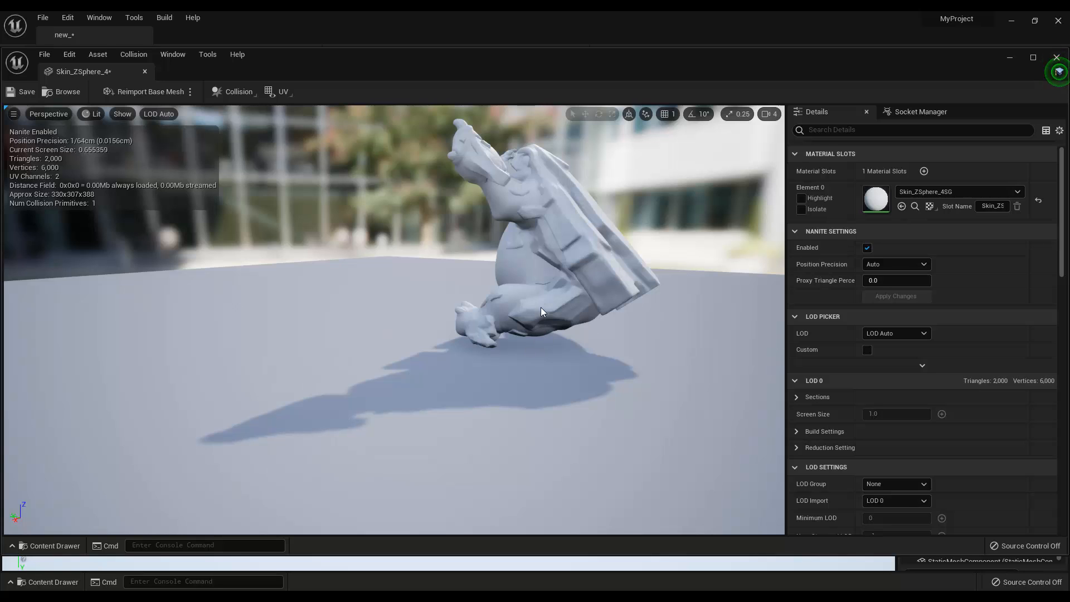
# Step: Display the Nanite proxy mesh of the monster in the mesh preview, viewed closely from behind
pyautogui.moveTo(545, 307); pyautogui.dragTo(617, 311)
pyautogui.moveTo(538, 355); pyautogui.dragTo(457, 357)
pyautogui.scroll(3, 543, 359)
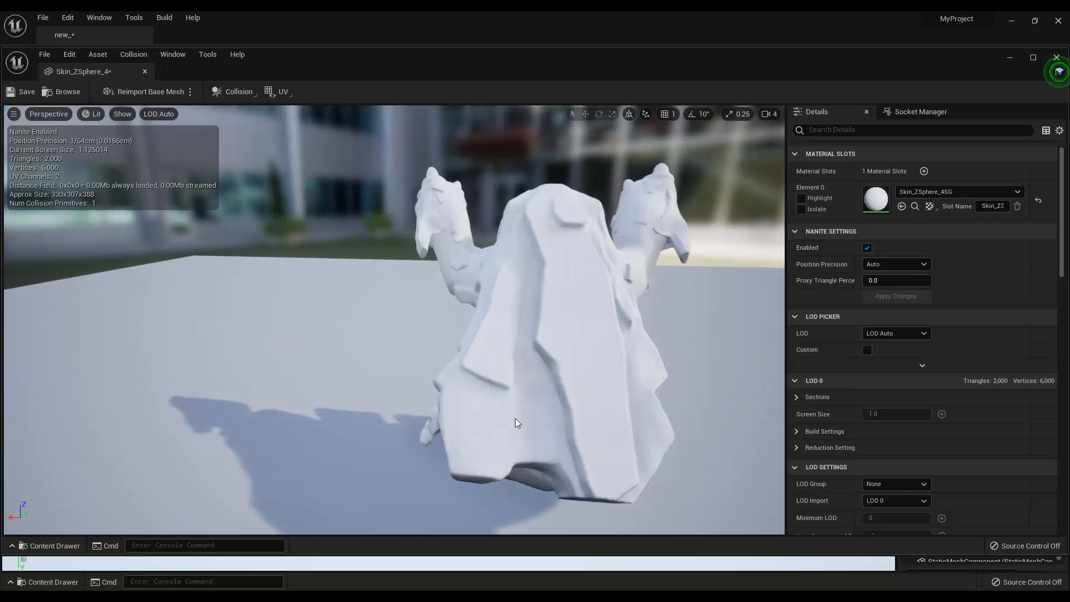
pyautogui.moveTo(515, 423); pyautogui.dragTo(357, 282)
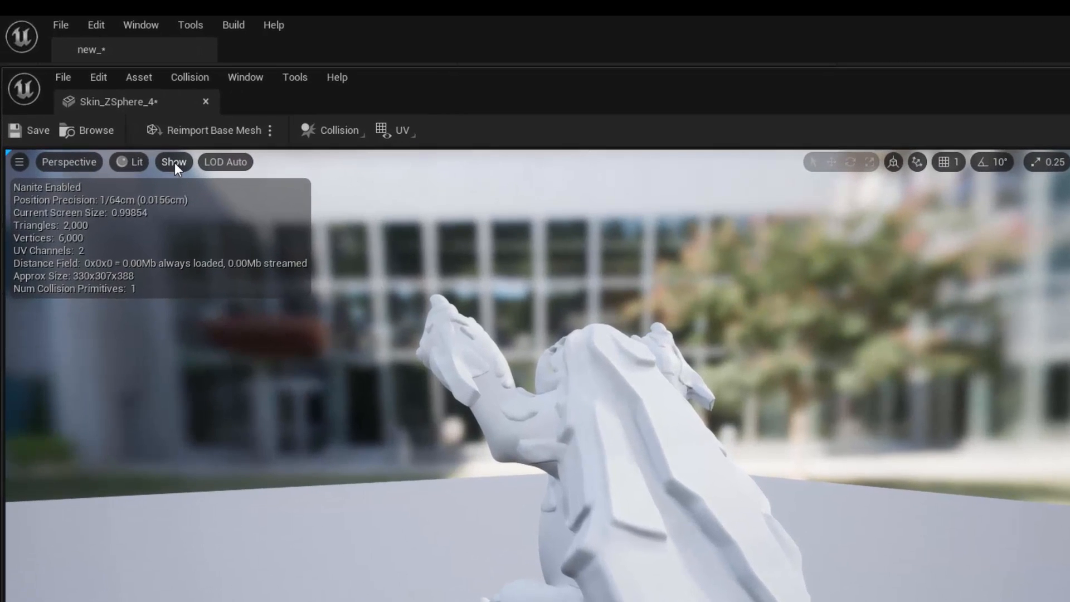
pyautogui.click(175, 162)
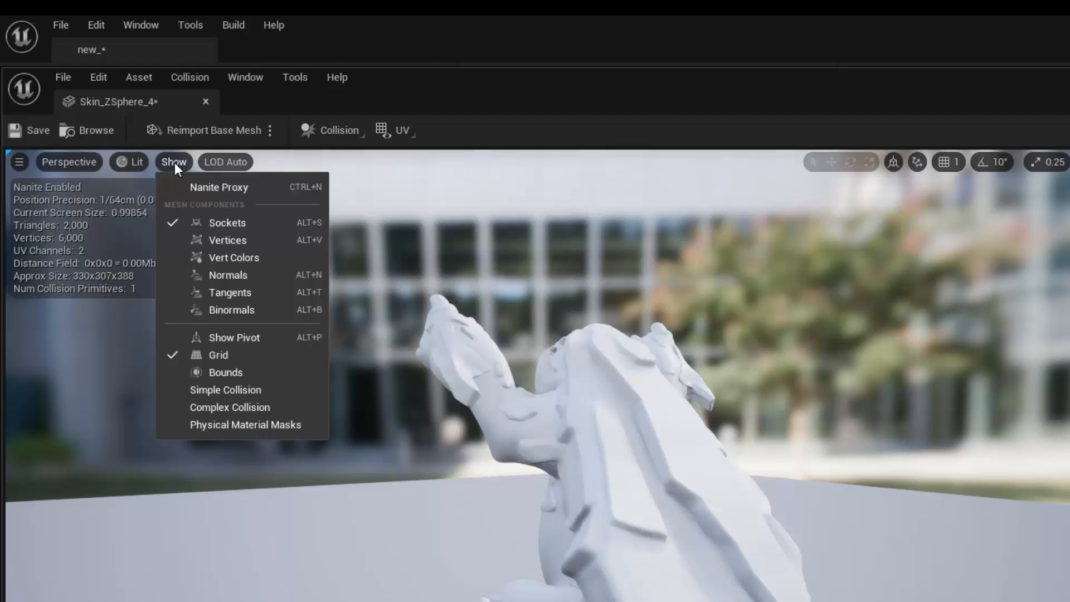
pyautogui.click(197, 188)
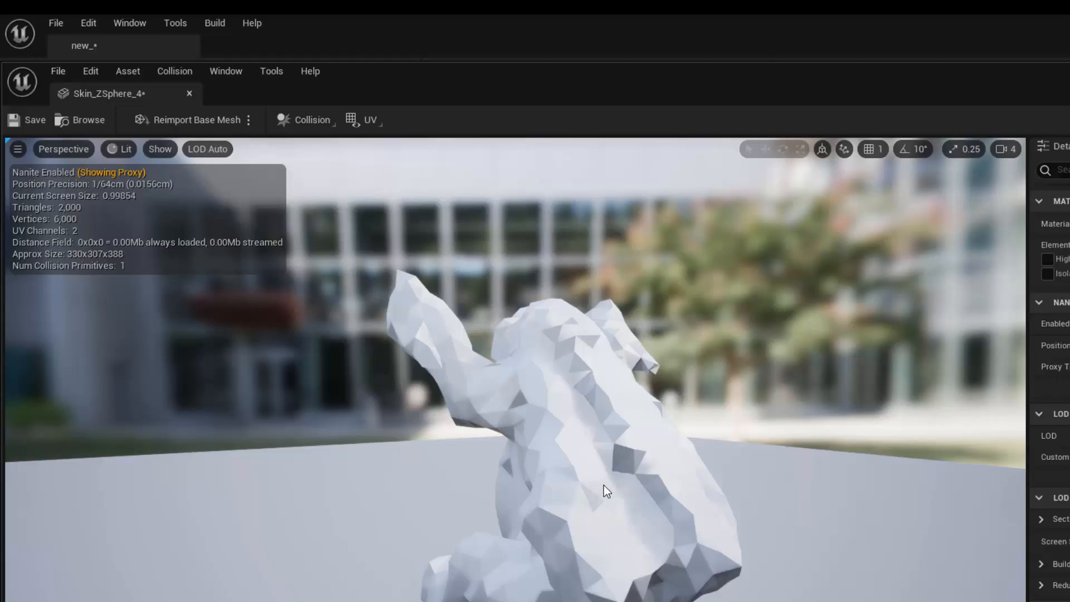
# Step: Inspect the faceted proxy version of the monster from several angles and distances
pyautogui.moveTo(656, 527); pyautogui.dragTo(446, 515)
pyautogui.moveTo(446, 387); pyautogui.dragTo(516, 381)
pyautogui.scroll(-3, 486, 387)
pyautogui.scroll(8, 483, 375)
pyautogui.scroll(-4, 516, 382)
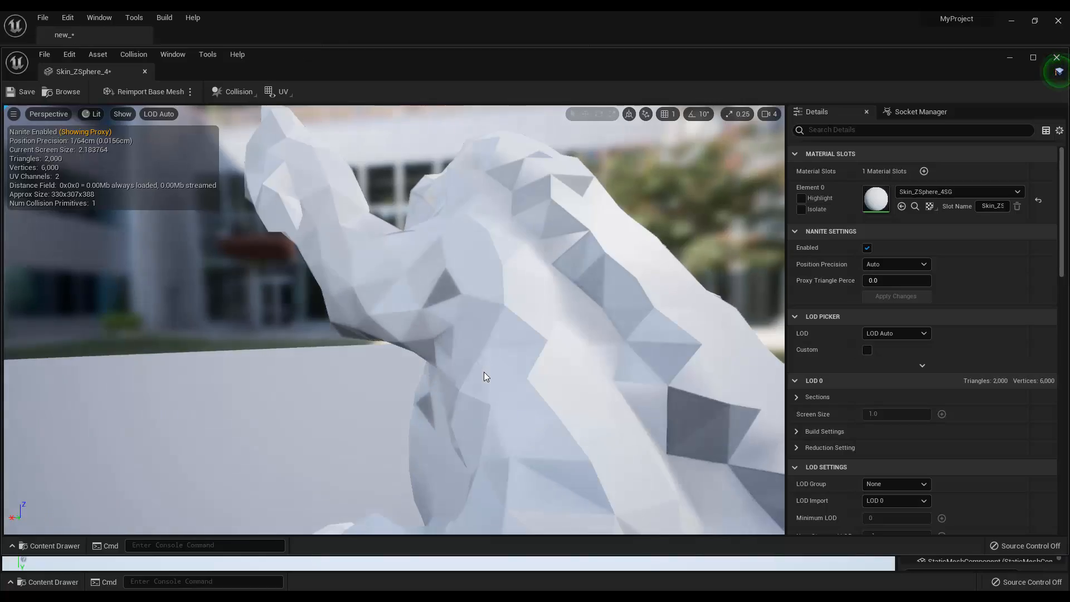
pyautogui.moveTo(484, 373); pyautogui.dragTo(484, 372)
pyautogui.scroll(-6, 516, 382)
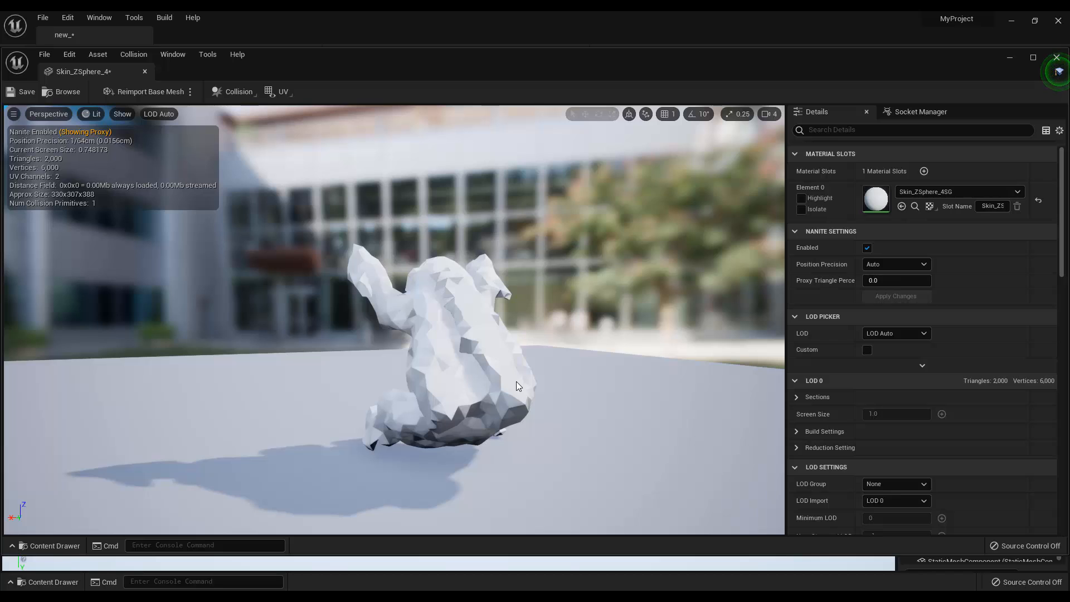
# Step: Hide the Nanite proxy mesh and close the static mesh editor
pyautogui.click(128, 116)
pyautogui.click(155, 132)
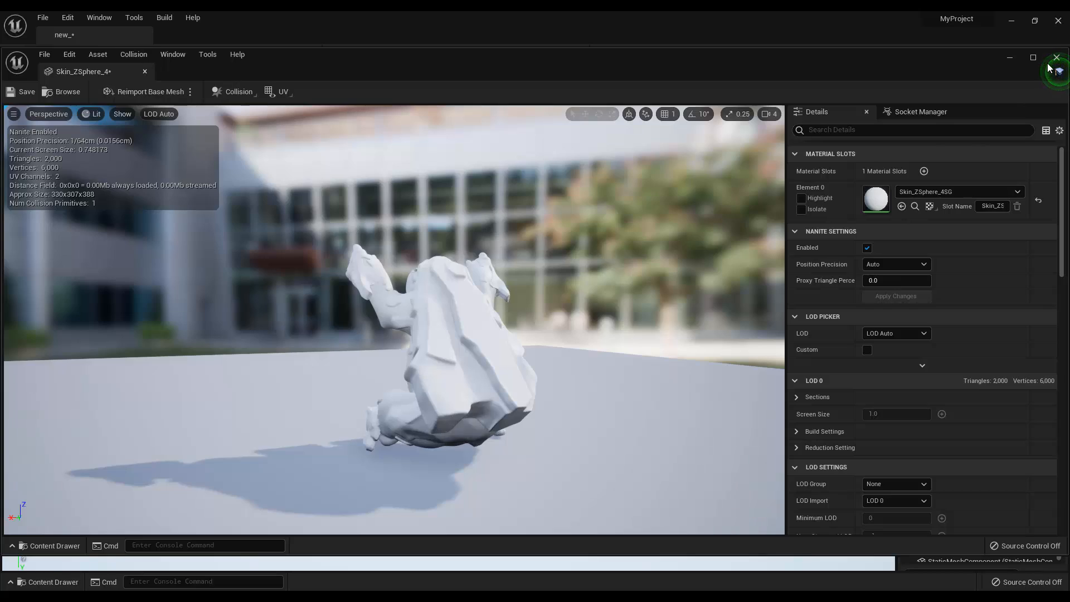
pyautogui.click(1056, 58)
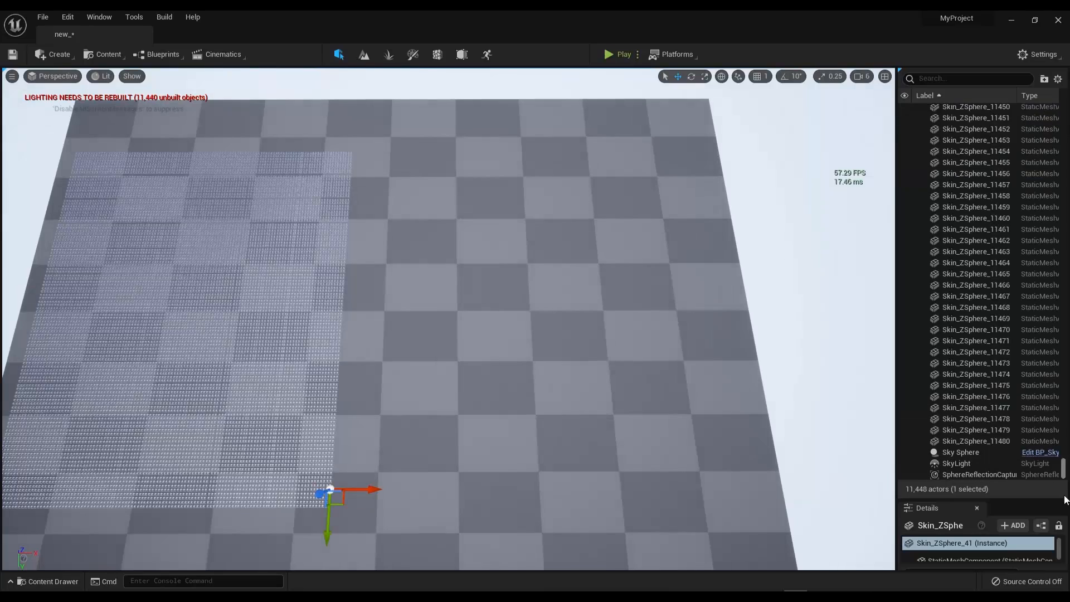
# Step: Shift all 11,440 selected monster copies together along the X axis across the floor
pyautogui.keyDown('shift'); pyautogui.click(958, 440); pyautogui.keyUp('shift')
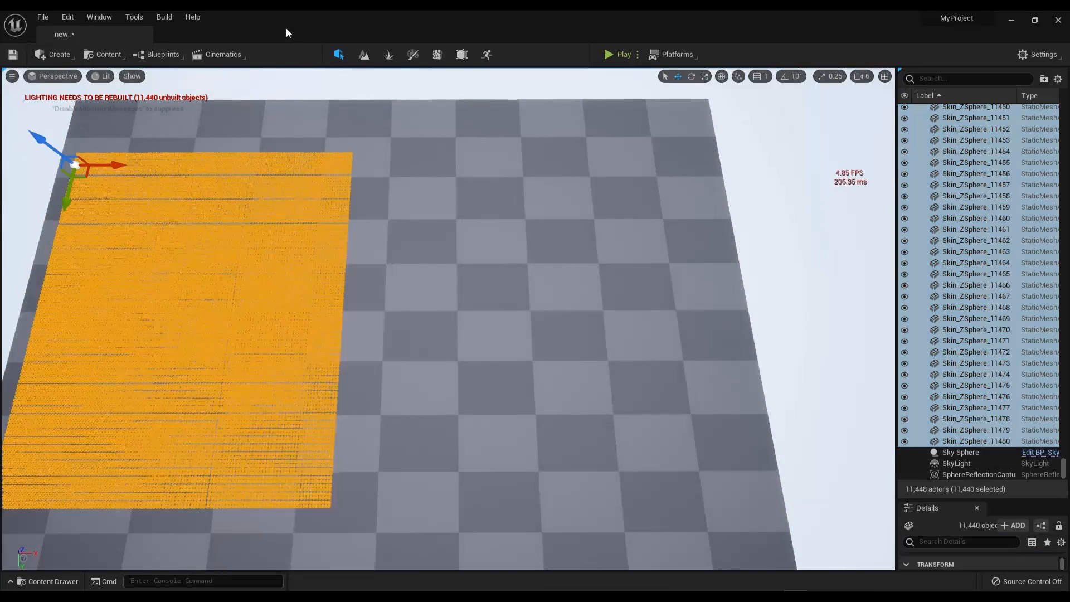
pyautogui.moveTo(115, 166); pyautogui.dragTo(215, 183)
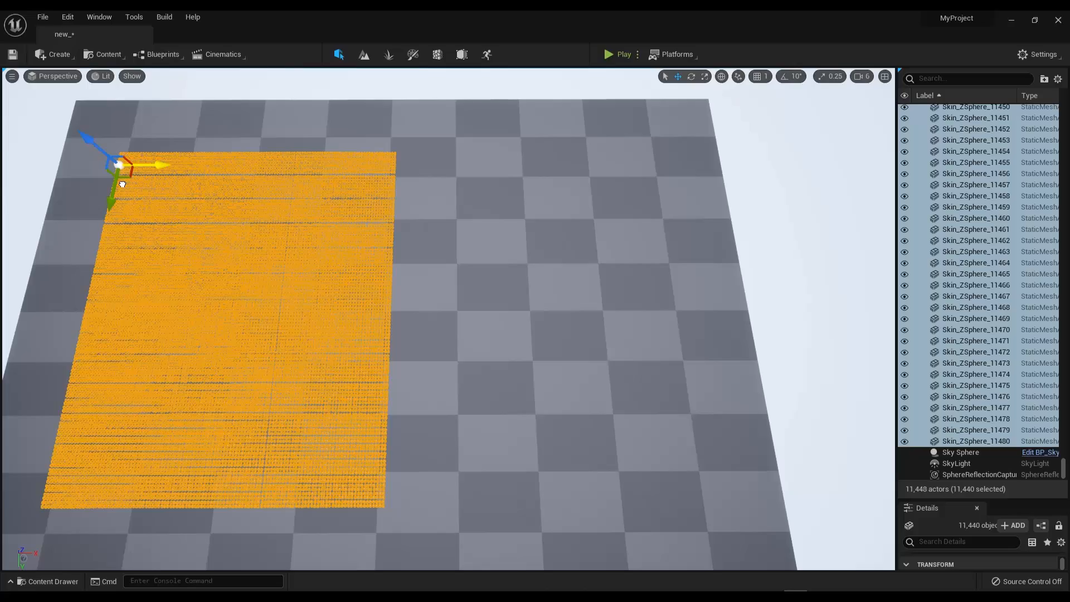
pyautogui.moveTo(122, 184); pyautogui.dragTo(98, 174)
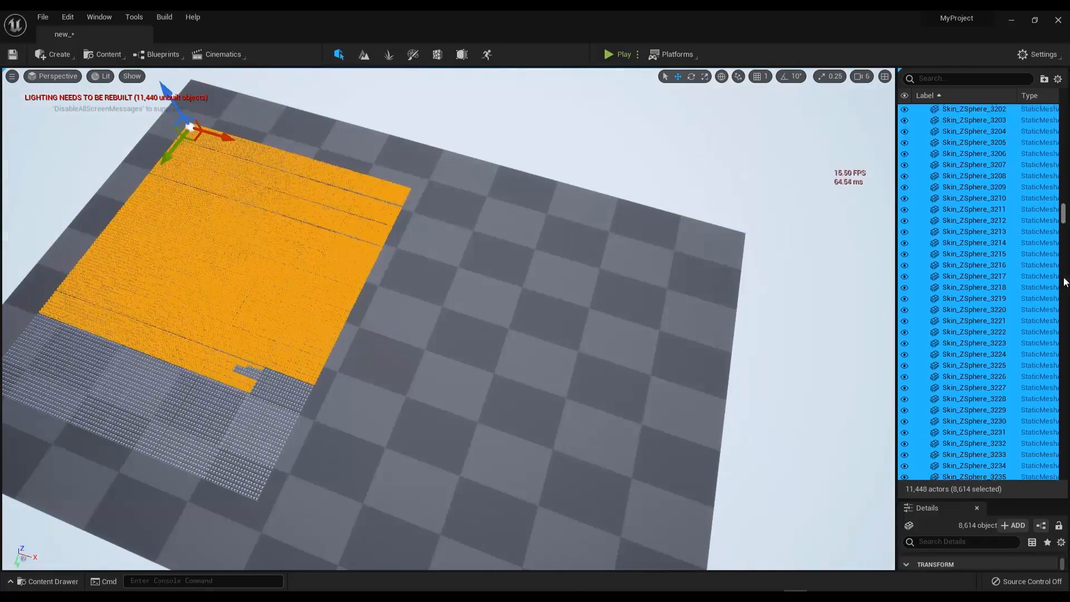
# Step: Select only the range of monster copies from Skin_ZSphere_9721 through Skin_ZSphere_11480
pyautogui.click(1013, 437)
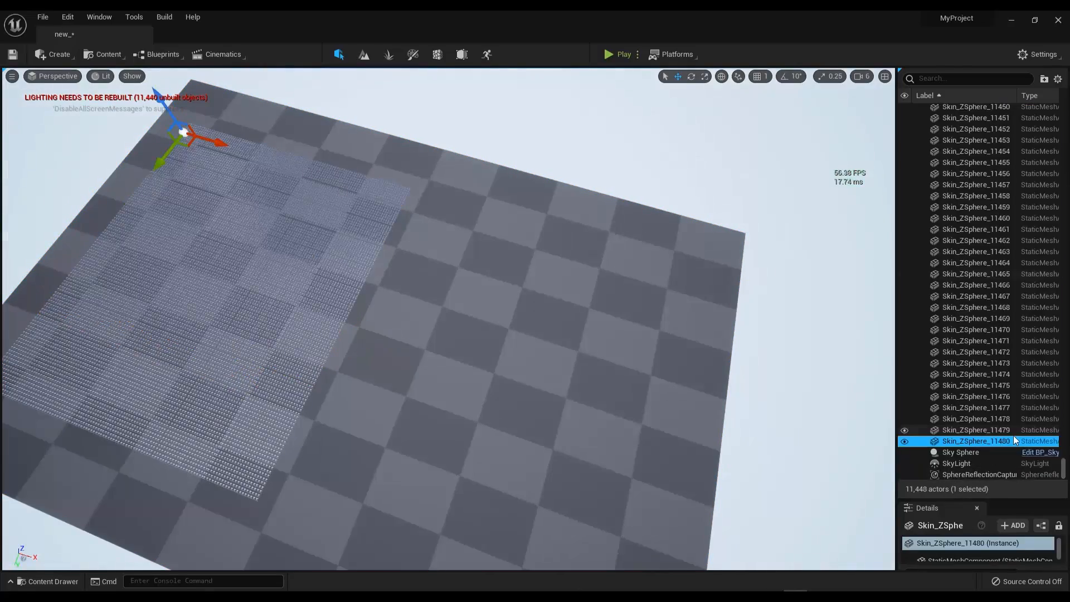
pyautogui.scroll(5, 999, 227)
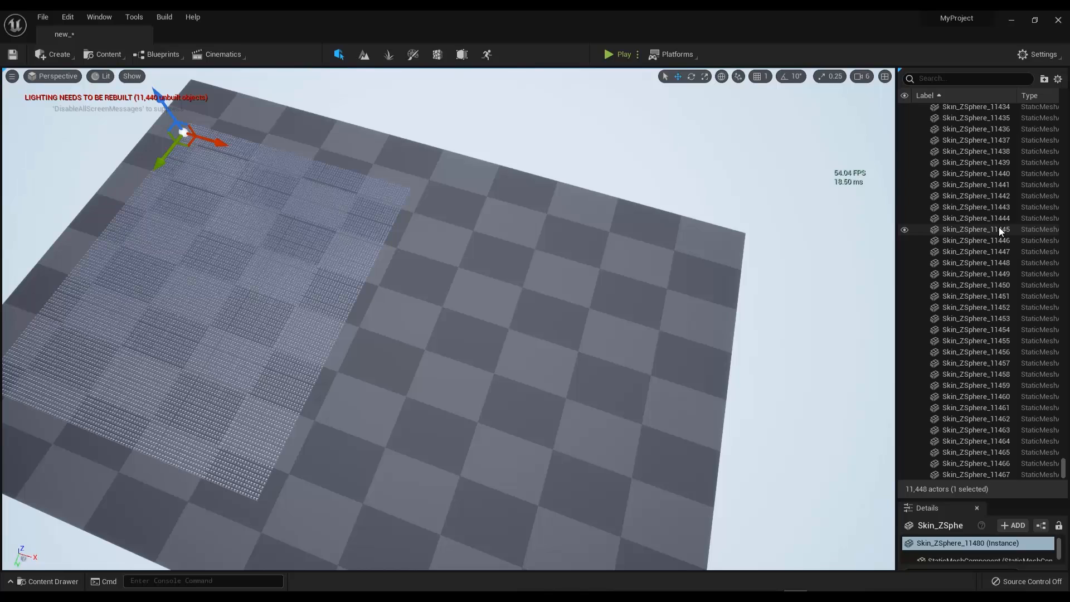
pyautogui.moveTo(1063, 466)
pyautogui.mouseDown()
pyautogui.moveTo(1062, 351)
pyautogui.moveTo(1050, 346)
pyautogui.moveTo(1063, 468)
pyautogui.mouseUp()
pyautogui.keyDown('shift'); pyautogui.click(1028, 362); pyautogui.keyUp('shift')
pyautogui.click(975, 439)
pyautogui.keyDown('shift'); pyautogui.click(1003, 160); pyautogui.keyUp('shift')
pyautogui.moveTo(1063, 468); pyautogui.dragTo(1063, 420)
pyautogui.click(971, 439)
pyautogui.keyDown('shift'); pyautogui.click(1002, 202); pyautogui.keyUp('shift')
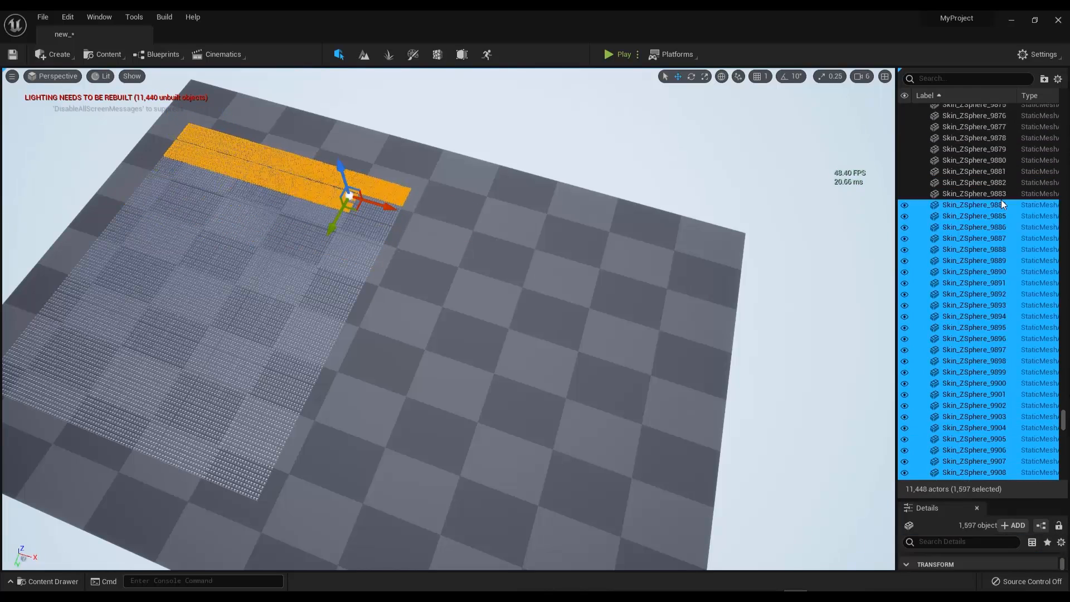
pyautogui.scroll(15, 1016, 239)
pyautogui.keyDown('shift'); pyautogui.click(999, 155); pyautogui.keyUp('shift')
pyautogui.scroll(2, 999, 167)
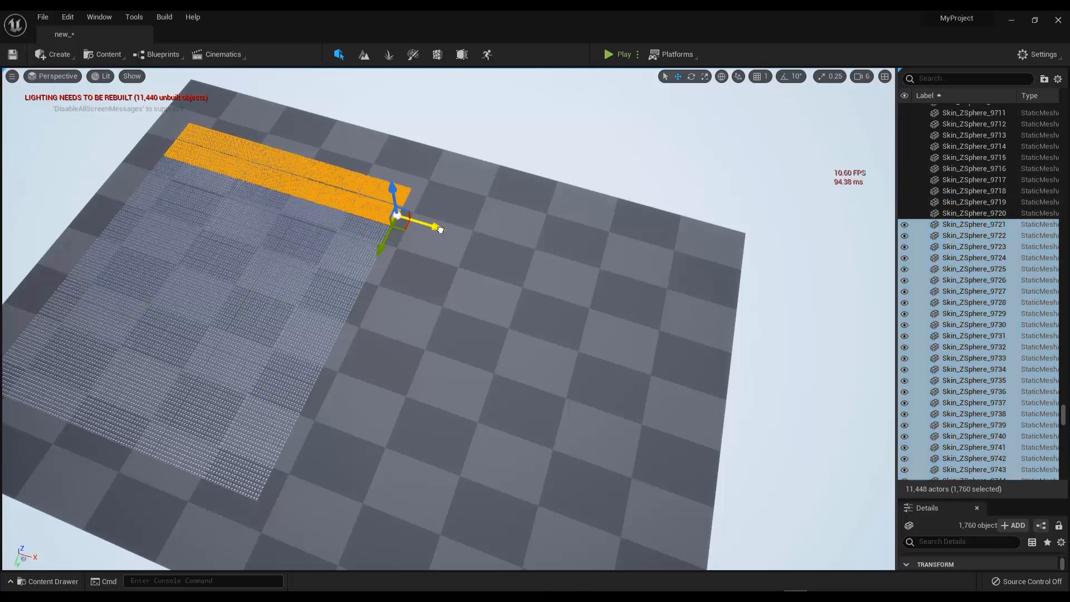
# Step: Duplicate the selected strip of copies along X and repeatedly along Y to build a second block beside the first
pyautogui.keyDown('alt'); pyautogui.moveTo(440, 229); pyautogui.dragTo(462, 223); pyautogui.keyUp('alt')
pyautogui.keyDown('alt'); pyautogui.moveTo(395, 244); pyautogui.dragTo(316, 449); pyautogui.keyUp('alt')
pyautogui.moveTo(316, 449); pyautogui.dragTo(287, 427, button='right')
pyautogui.keyDown('alt'); pyautogui.moveTo(292, 443); pyautogui.dragTo(258, 494); pyautogui.keyUp('alt')
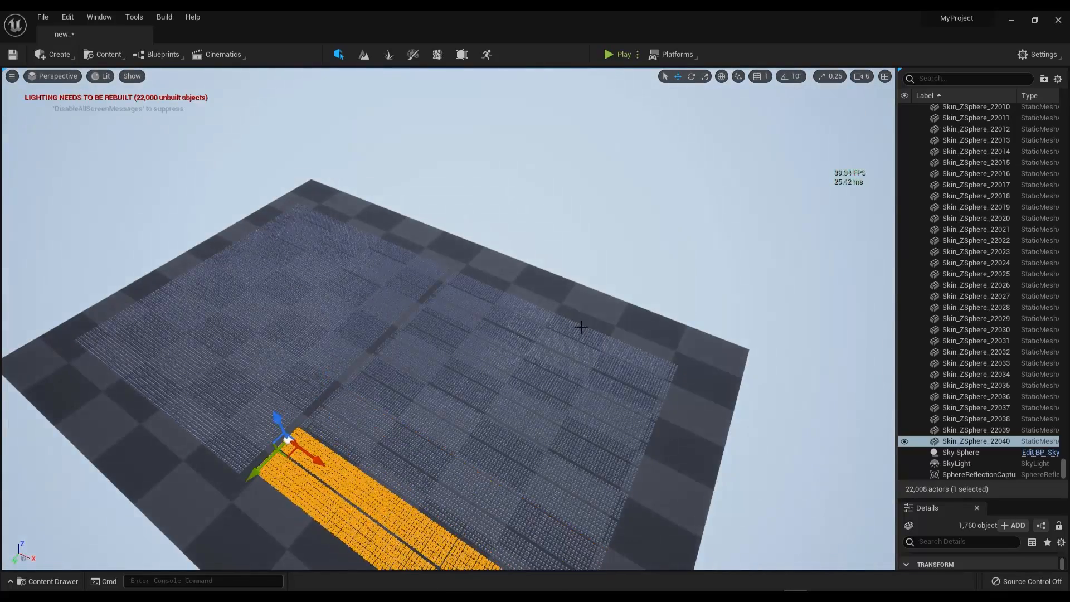
# Step: Duplicate the strip along Y and X to form a third block extending past the floor, plus one strip beyond it
pyautogui.moveTo(581, 326); pyautogui.dragTo(657, 334, button='right')
pyautogui.keyDown('alt'); pyautogui.moveTo(161, 499); pyautogui.dragTo(509, 401); pyautogui.keyUp('alt')
pyautogui.keyDown('alt'); pyautogui.moveTo(486, 448); pyautogui.dragTo(415, 215); pyautogui.keyUp('alt')
pyautogui.keyDown('alt'); pyautogui.moveTo(454, 181); pyautogui.dragTo(681, 134); pyautogui.keyUp('alt')
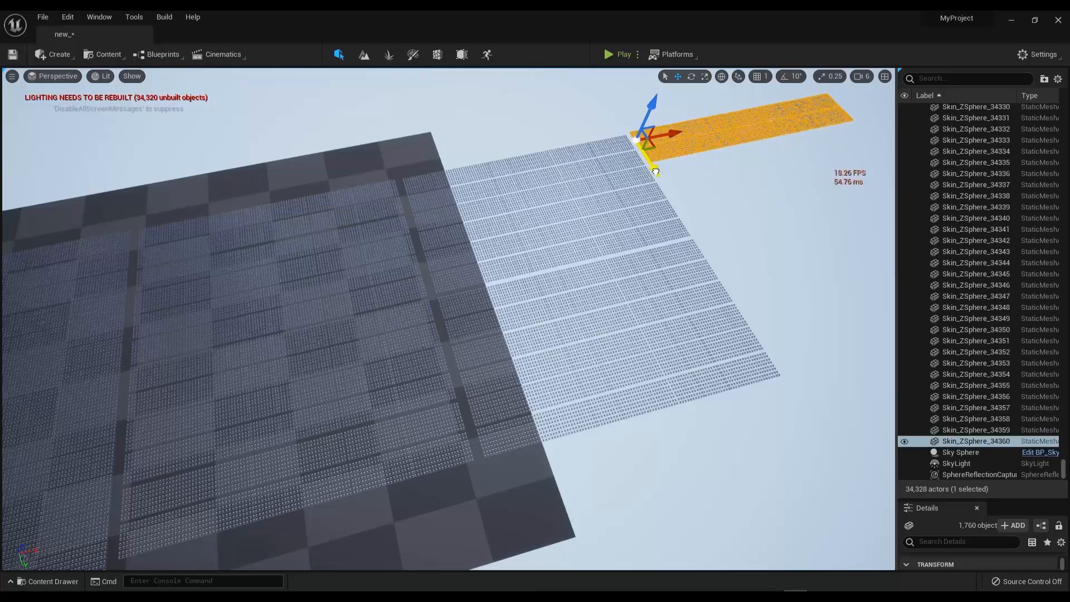
# Step: Duplicate the outermost strip repeatedly along Y to fill a fourth block of monsters off the floor
pyautogui.keyDown('alt'); pyautogui.moveTo(655, 172); pyautogui.dragTo(700, 241); pyautogui.keyUp('alt')
pyautogui.moveTo(700, 241); pyautogui.dragTo(746, 226, button='right')
pyautogui.keyDown('alt'); pyautogui.moveTo(547, 261); pyautogui.dragTo(662, 341); pyautogui.keyUp('alt')
pyautogui.moveTo(662, 342)
pyautogui.mouseDown(button='right')
pyautogui.moveTo(613, 329)
pyautogui.moveTo(680, 334)
pyautogui.mouseUp(button='right')
pyautogui.keyDown('alt'); pyautogui.moveTo(509, 255); pyautogui.dragTo(567, 276); pyautogui.keyUp('alt')
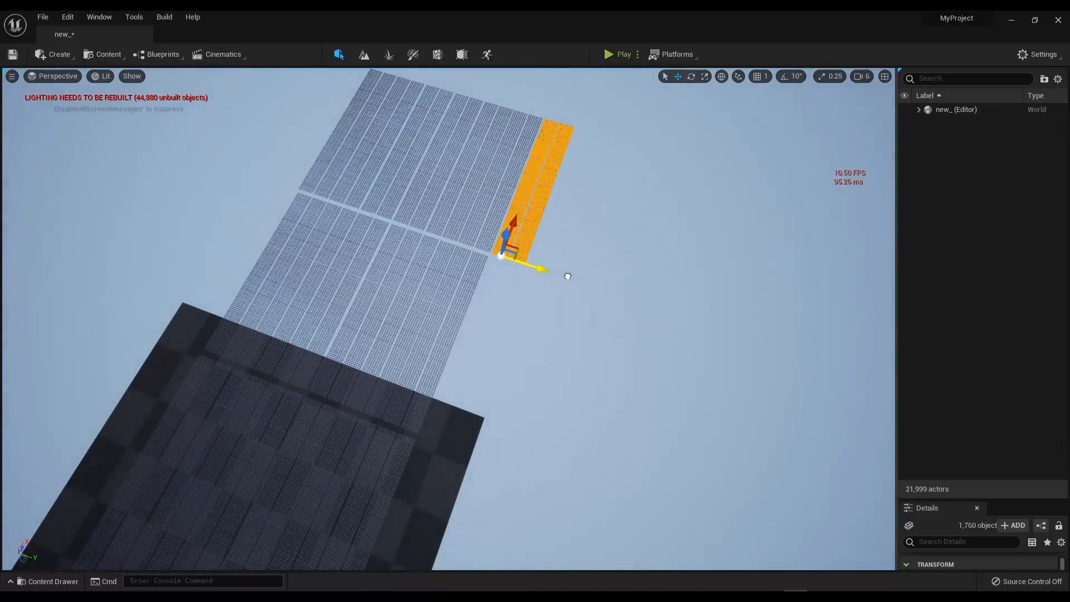
# Step: Duplicate the strip back along X to extend the near edges of the third, second and first blocks
pyautogui.keyDown('alt'); pyautogui.moveTo(516, 224); pyautogui.dragTo(448, 403); pyautogui.keyUp('alt')
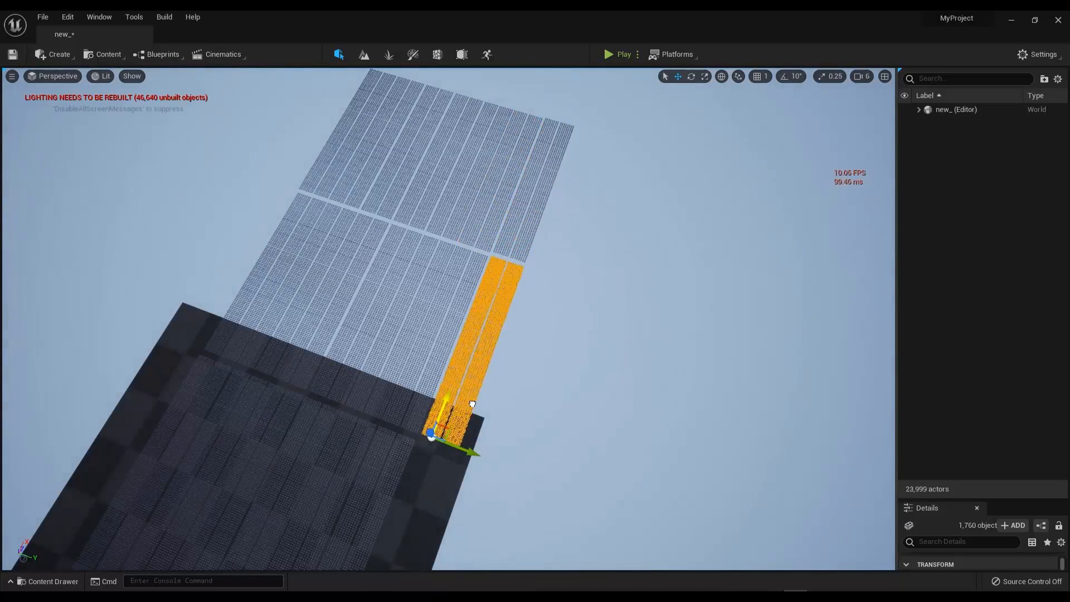
pyautogui.moveTo(470, 406); pyautogui.dragTo(385, 410, button='right')
pyautogui.keyDown('alt'); pyautogui.moveTo(514, 414); pyautogui.dragTo(301, 413); pyautogui.keyUp('alt')
pyautogui.moveTo(347, 397); pyautogui.dragTo(304, 397, button='right')
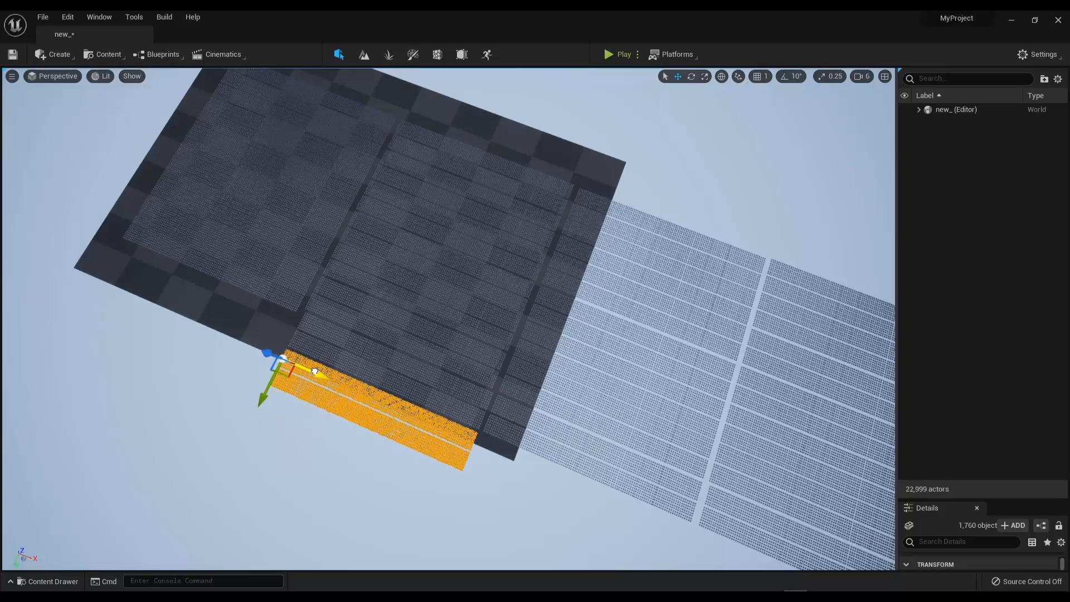
pyautogui.keyDown('alt'); pyautogui.moveTo(315, 371); pyautogui.dragTo(90, 300); pyautogui.keyUp('alt')
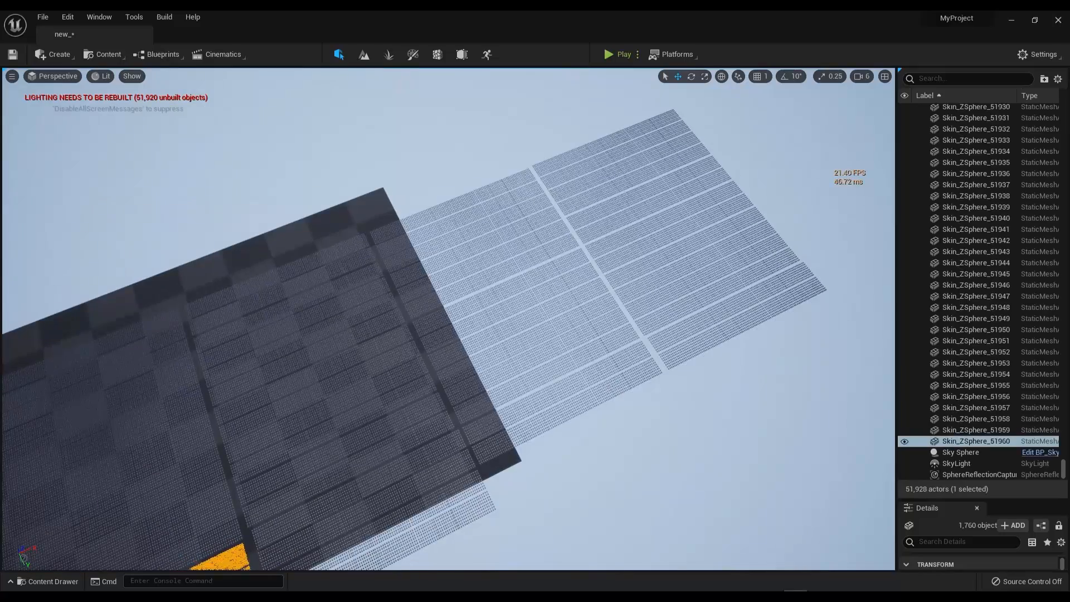
# Step: Switch to Calculator and recall the 11480 × 2166000 calculation from its history
pyautogui.hotkey('alt', 'Tab')
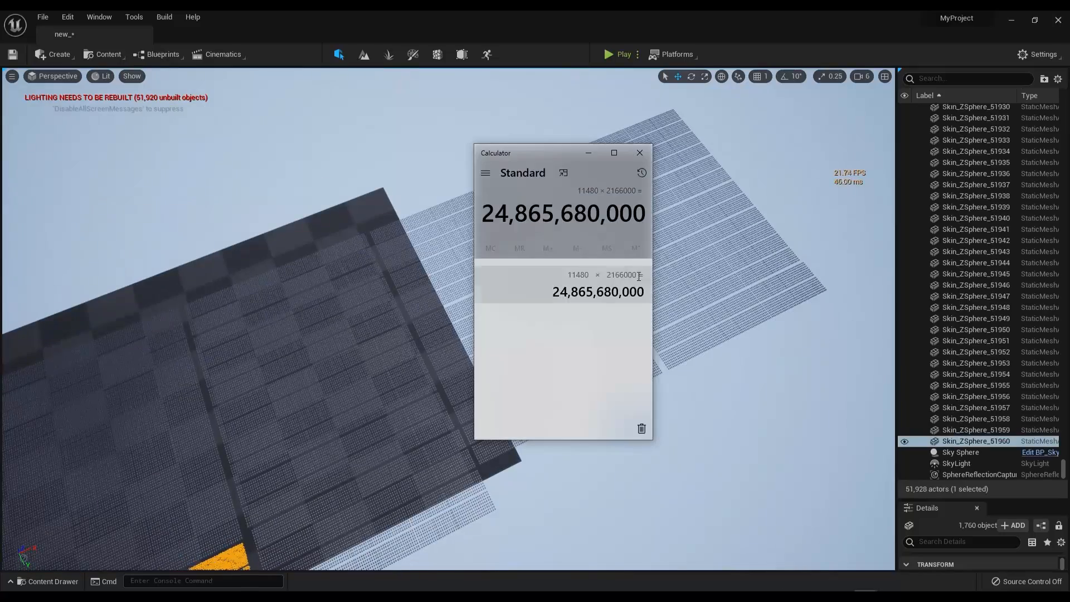
pyautogui.click(541, 273)
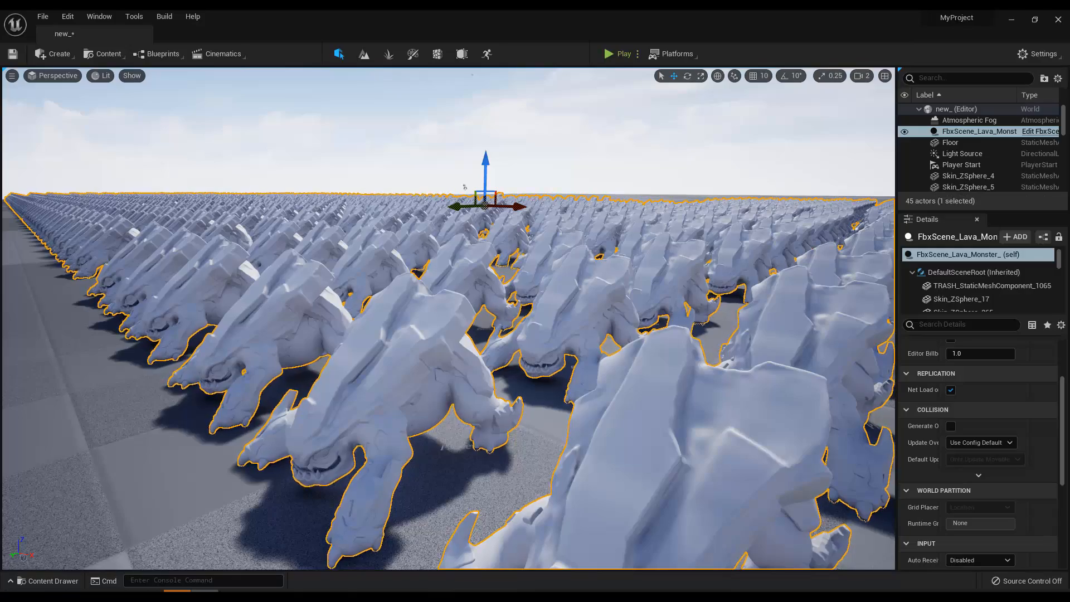
# Step: Show the Buffer Visualization overview of the lava monster rows, and switch the viewport to the Nanite Visualization overview
pyautogui.click(101, 77)
pyautogui.moveTo(182, 236)
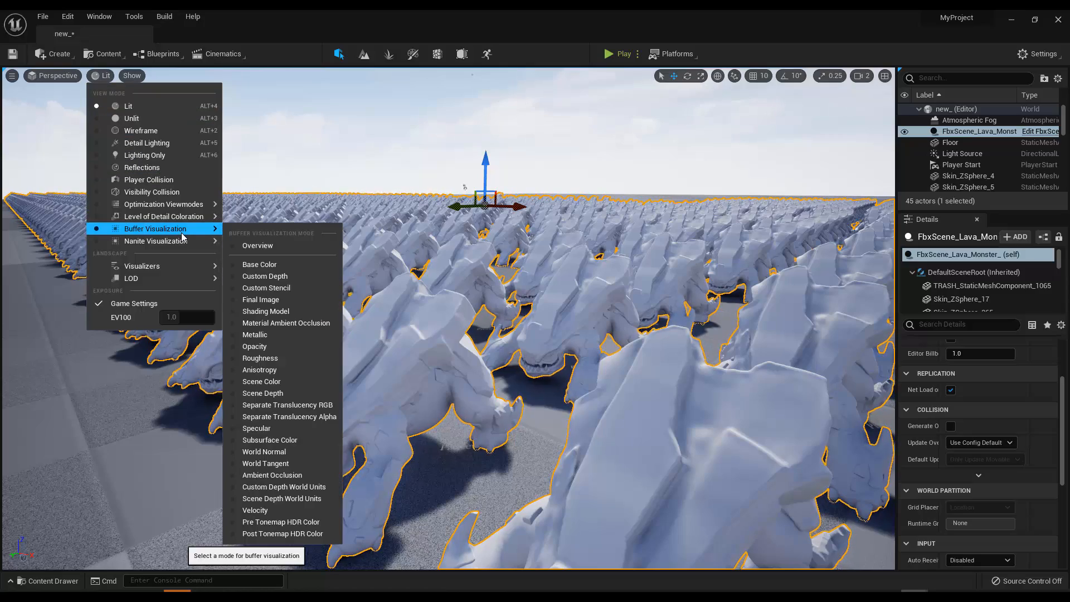
pyautogui.click(235, 246)
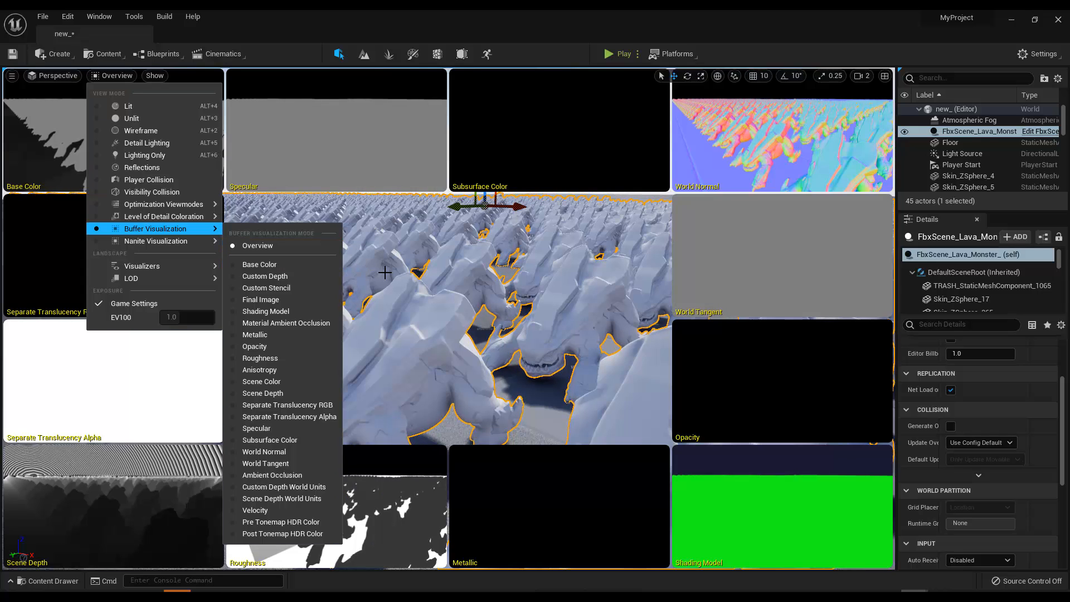
pyautogui.moveTo(164, 206)
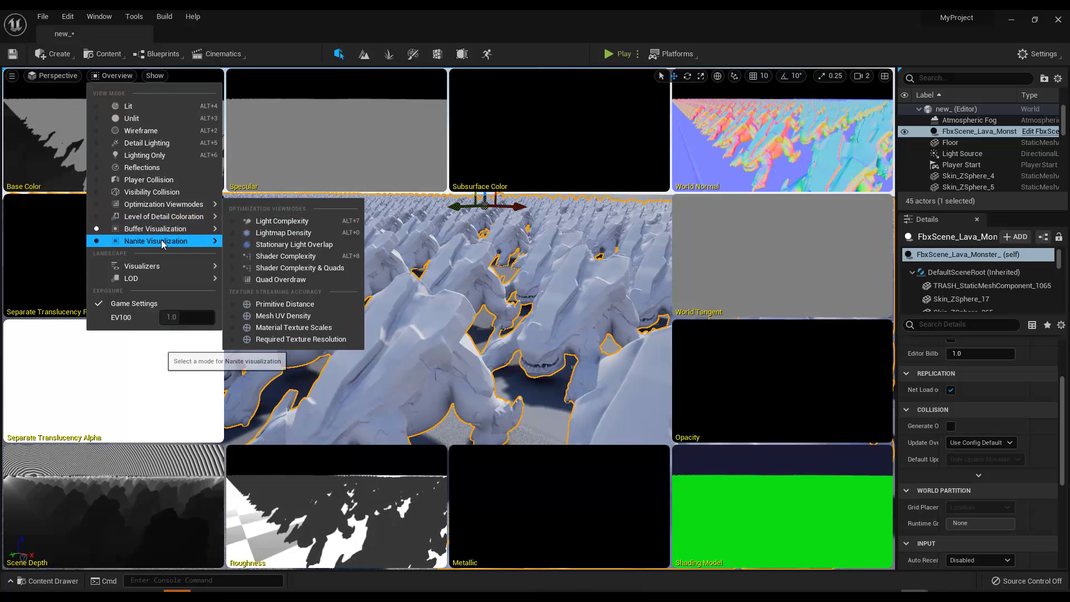
pyautogui.moveTo(164, 244)
pyautogui.click(271, 258)
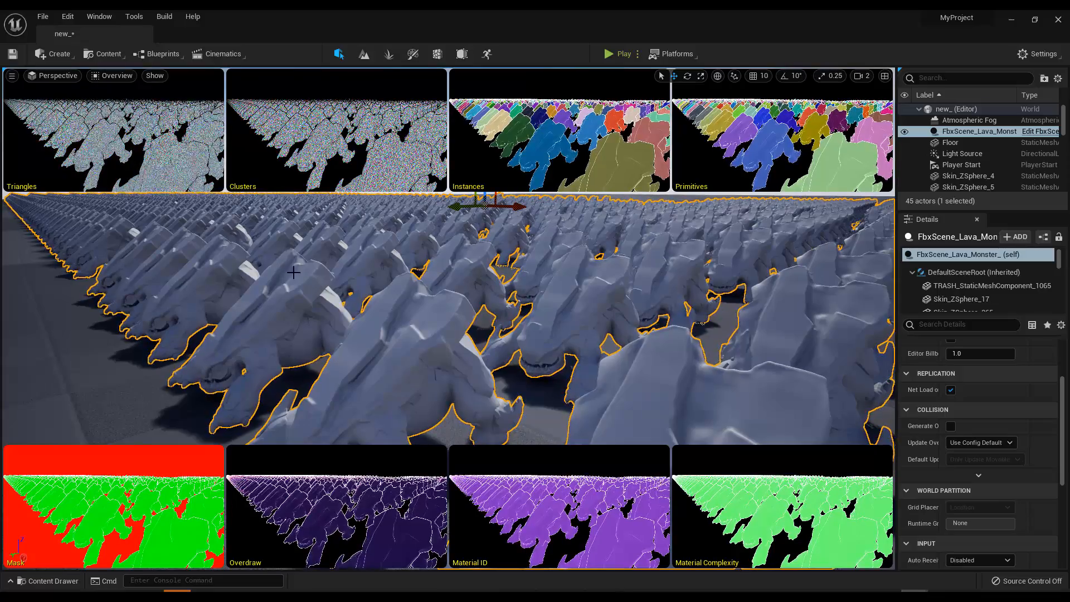
# Step: Select a single lava monster in the front rows and frame it in the Nanite Visualization overview
pyautogui.moveTo(433, 361); pyautogui.dragTo(432, 323, button='right')
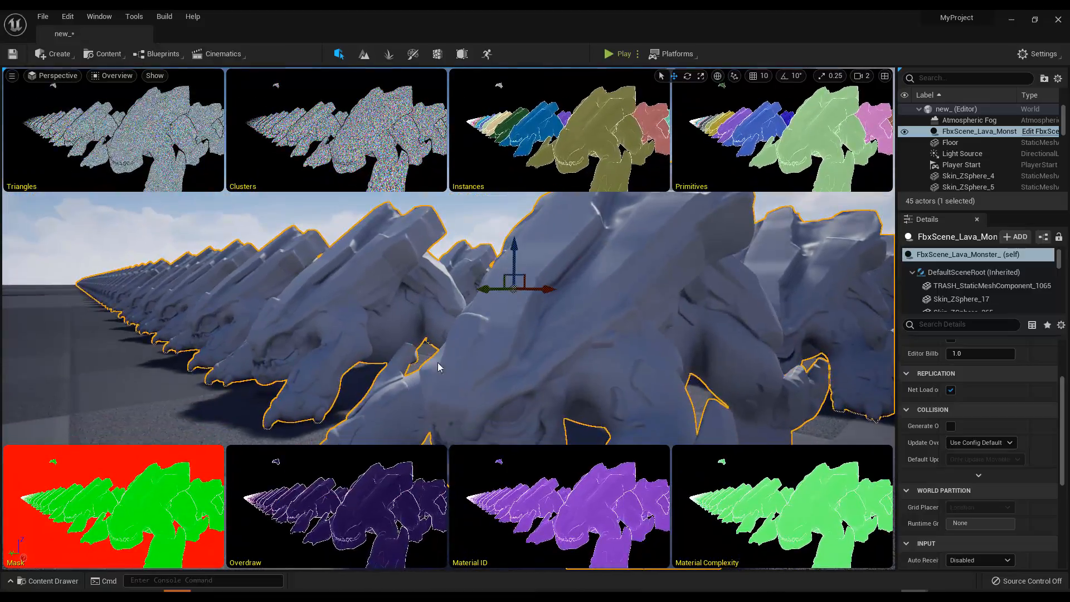
pyautogui.keyDown('alt'); pyautogui.moveTo(343, 281); pyautogui.dragTo(517, 316); pyautogui.keyUp('alt')
pyautogui.doubleClick(530, 313)
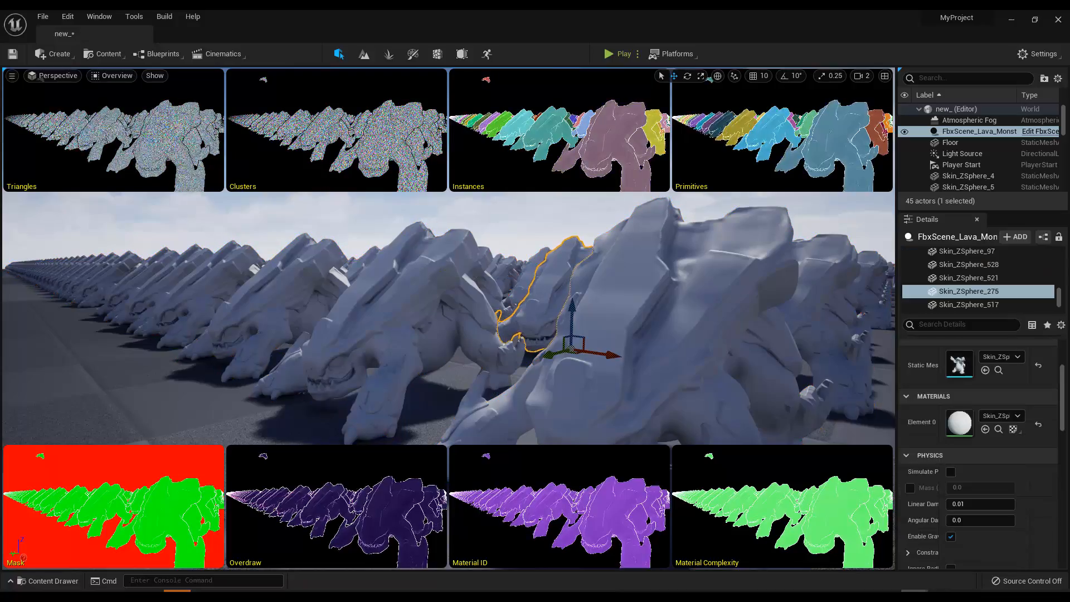
pyautogui.press('f')
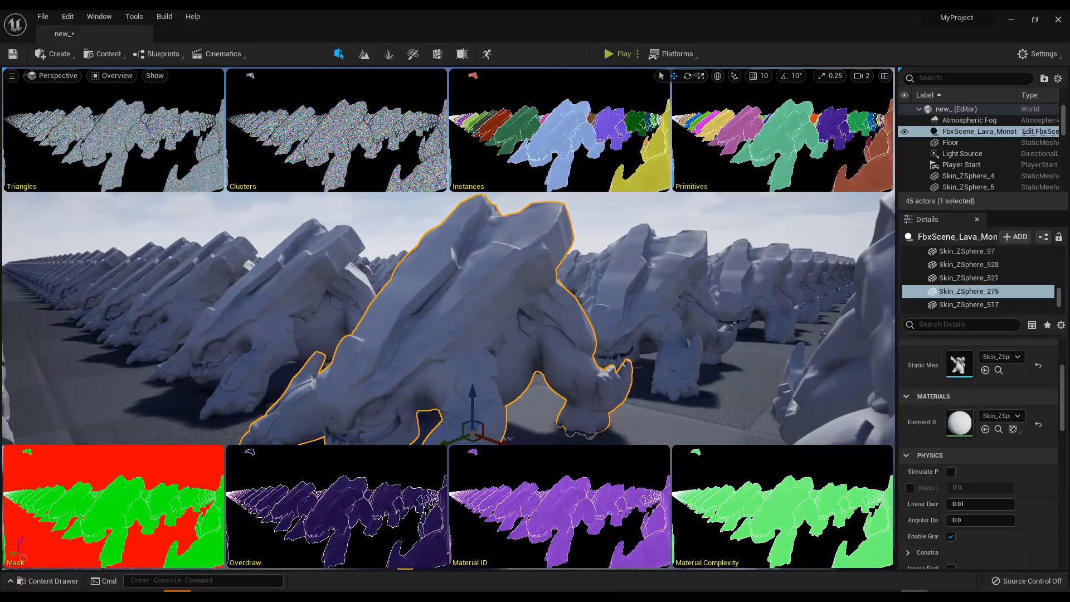
pyautogui.press('w')
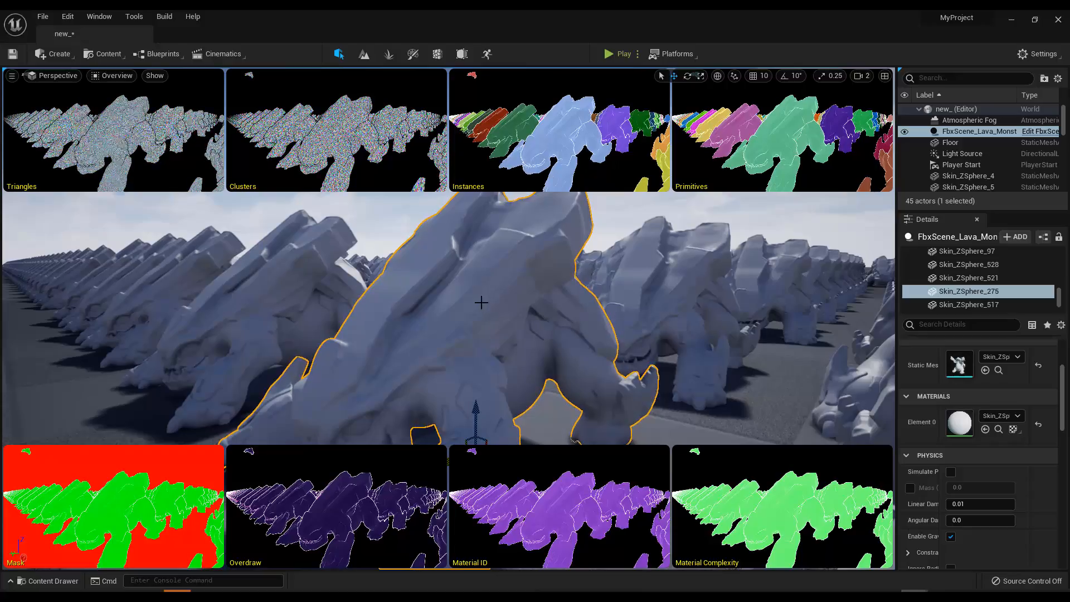
# Step: Examine the selected monster and its neighbours from several angles and distances across the Nanite overview tiles
pyautogui.keyDown('alt'); pyautogui.moveTo(458, 215); pyautogui.dragTo(484, 216); pyautogui.keyUp('alt')
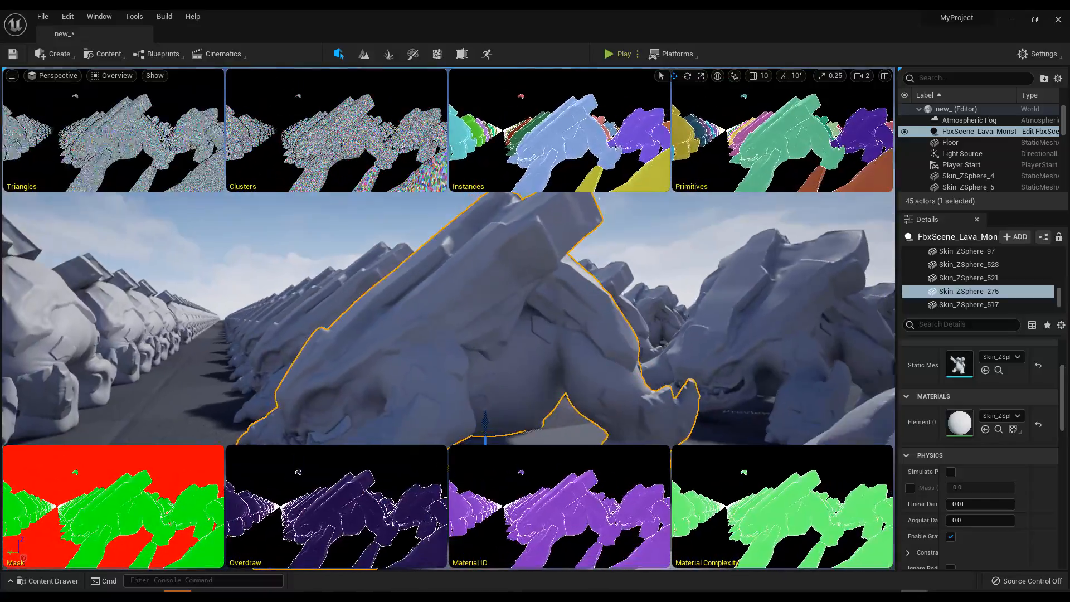
pyautogui.keyDown('alt'); pyautogui.moveTo(484, 216); pyautogui.dragTo(955, 497, button='right'); pyautogui.keyUp('alt')
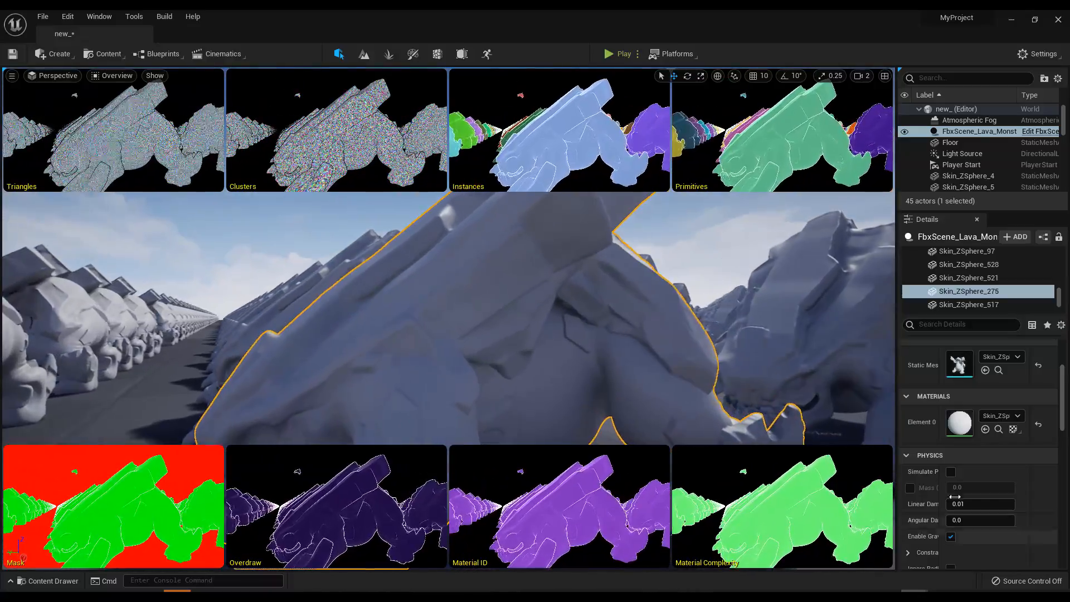
pyautogui.keyDown('alt'); pyautogui.moveTo(516, 404); pyautogui.dragTo(632, 407); pyautogui.keyUp('alt')
pyautogui.keyDown('alt'); pyautogui.moveTo(632, 406); pyautogui.dragTo(549, 382, button='right'); pyautogui.keyUp('alt')
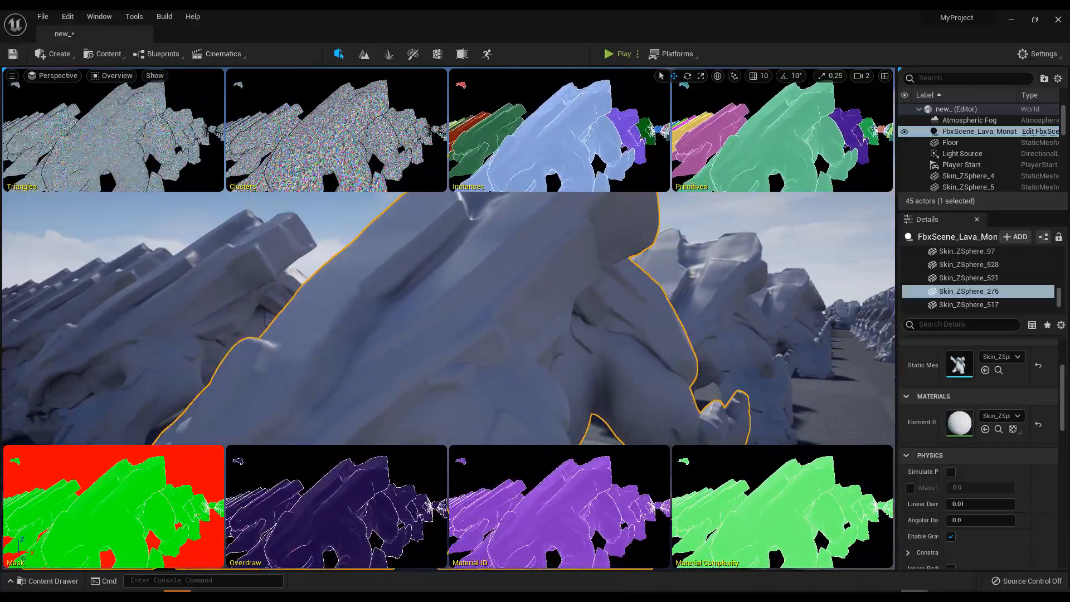
pyautogui.keyDown('alt'); pyautogui.moveTo(461, 319); pyautogui.dragTo(555, 338); pyautogui.keyUp('alt')
pyautogui.scroll(-5, 458, 302)
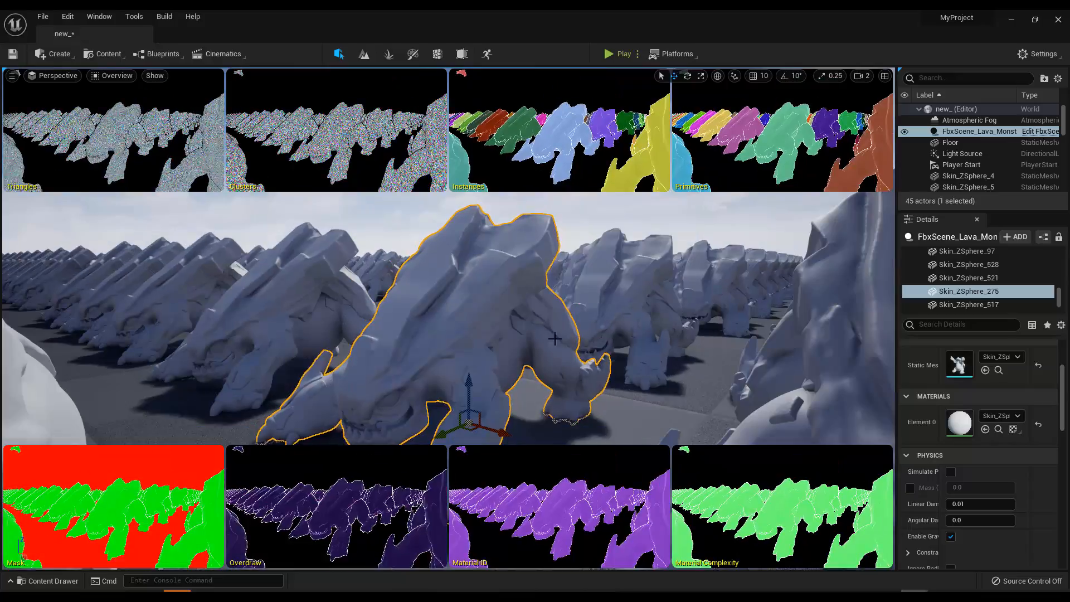
pyautogui.moveTo(458, 302); pyautogui.dragTo(421, 252)
pyautogui.scroll(8, 420, 252)
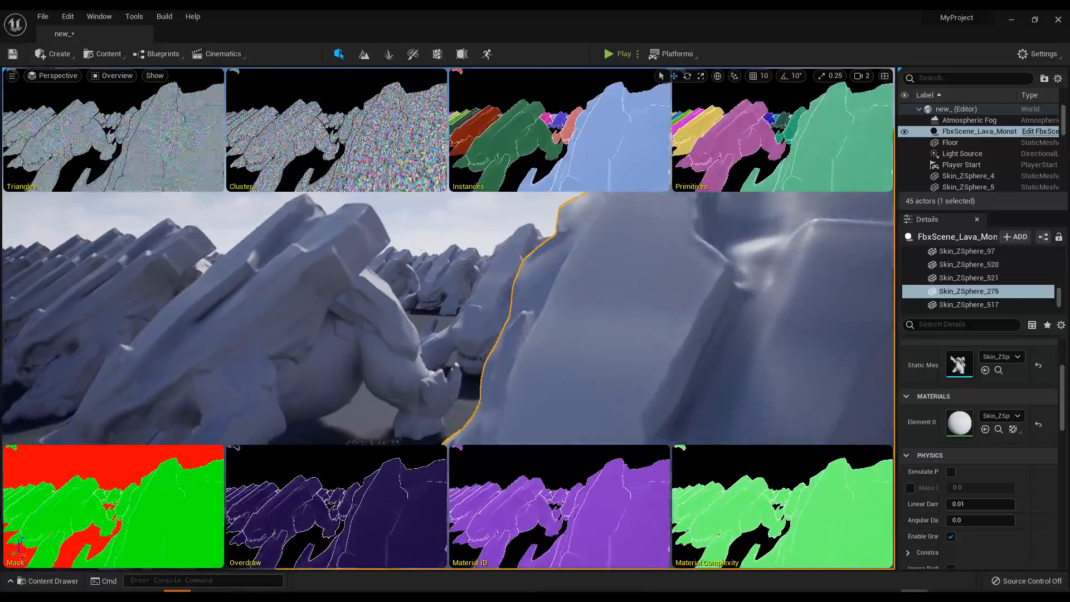
pyautogui.scroll(3, 421, 251)
pyautogui.scroll(8, 421, 251)
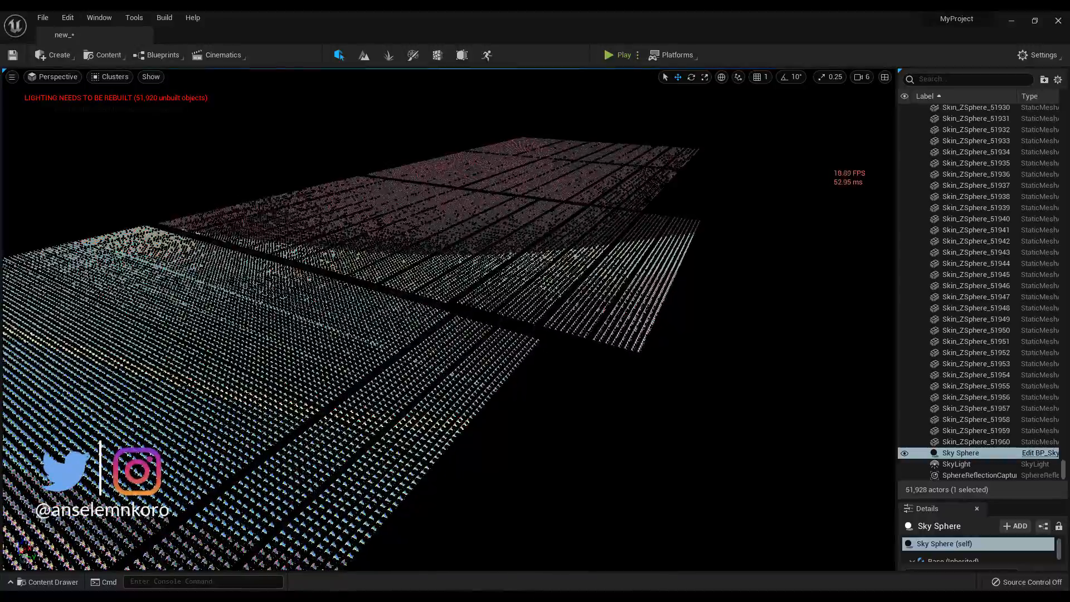
# Step: Switch the Nanite visualization of the monster field from Clusters to Triangles and inspect the triangle density up close
pyautogui.keyDown('alt'); pyautogui.moveTo(449, 319); pyautogui.dragTo(503, 240); pyautogui.keyUp('alt')
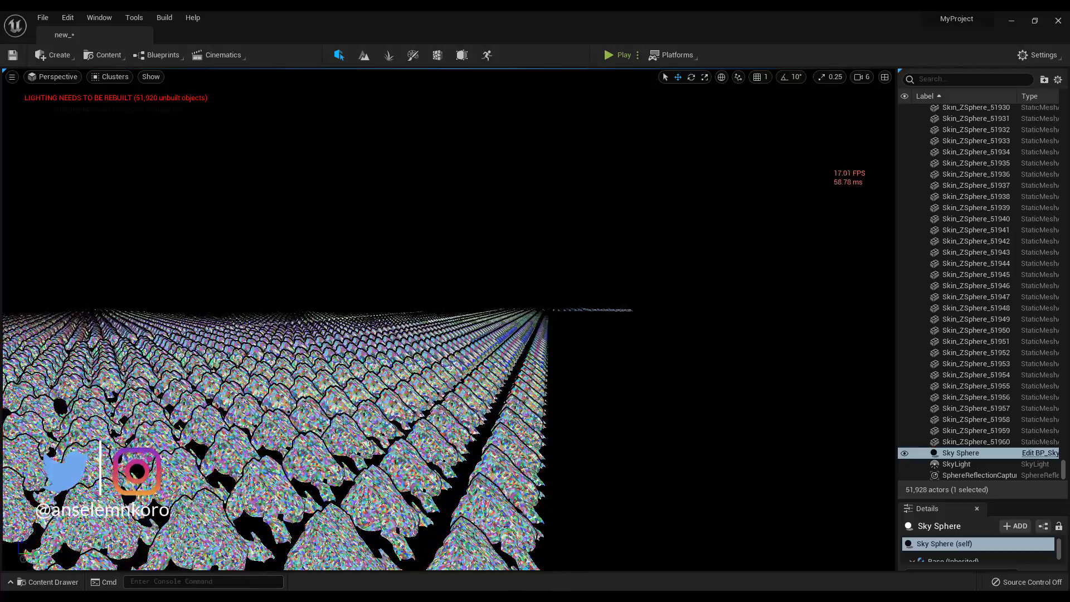
pyautogui.click(101, 80)
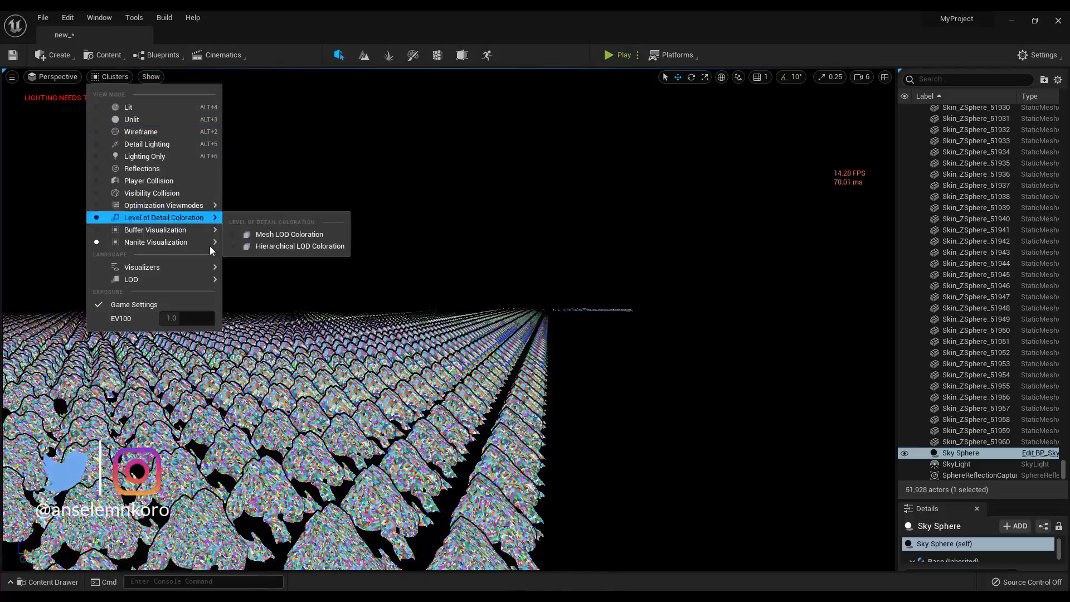
pyautogui.moveTo(212, 249)
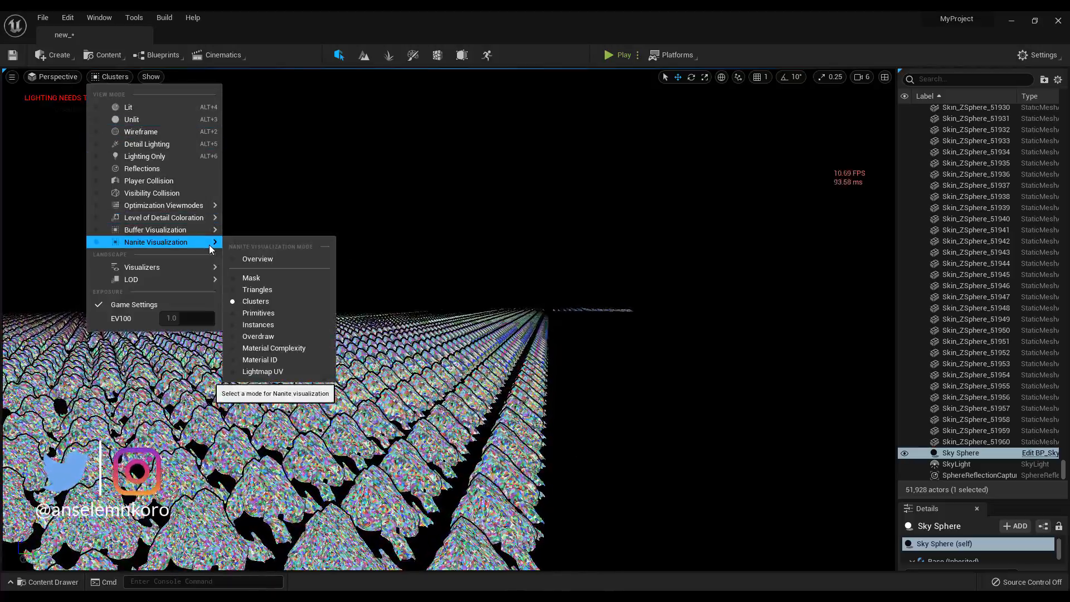
pyautogui.click(267, 289)
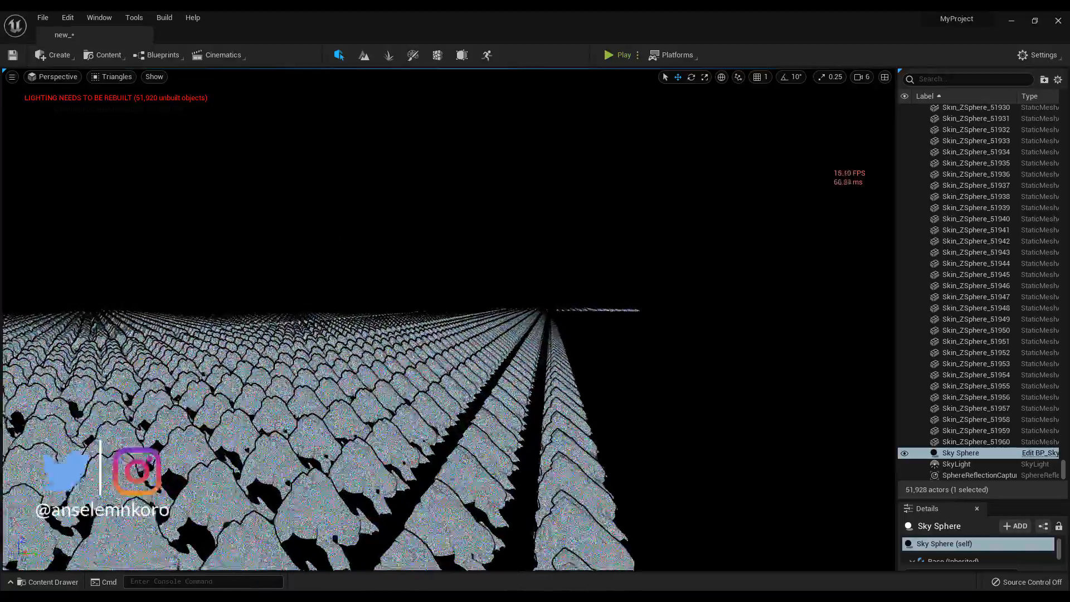
pyautogui.press('q')
pyautogui.press('s')
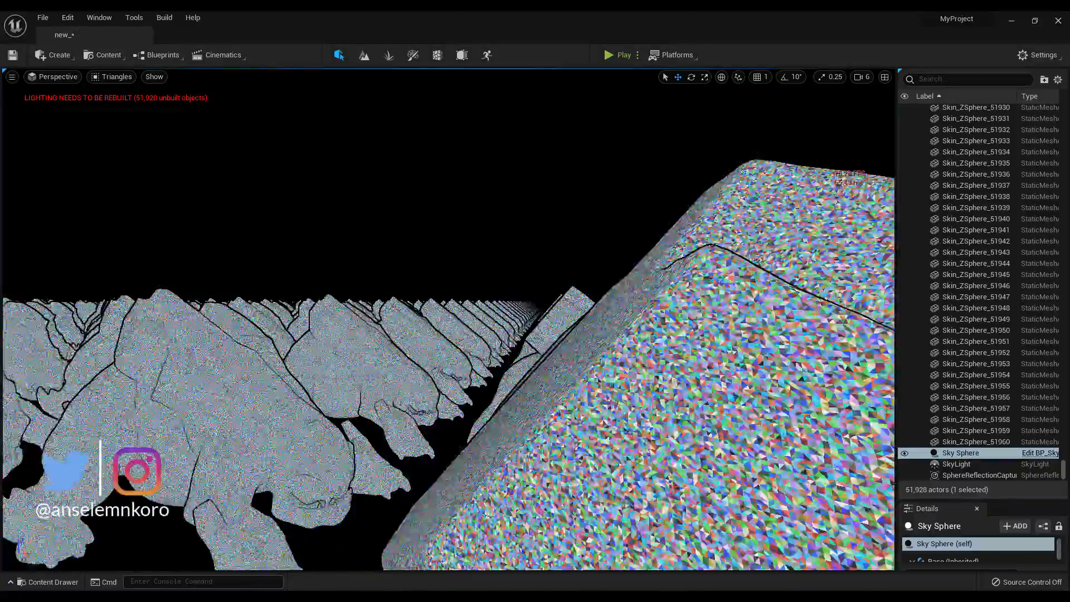
pyautogui.press('s')
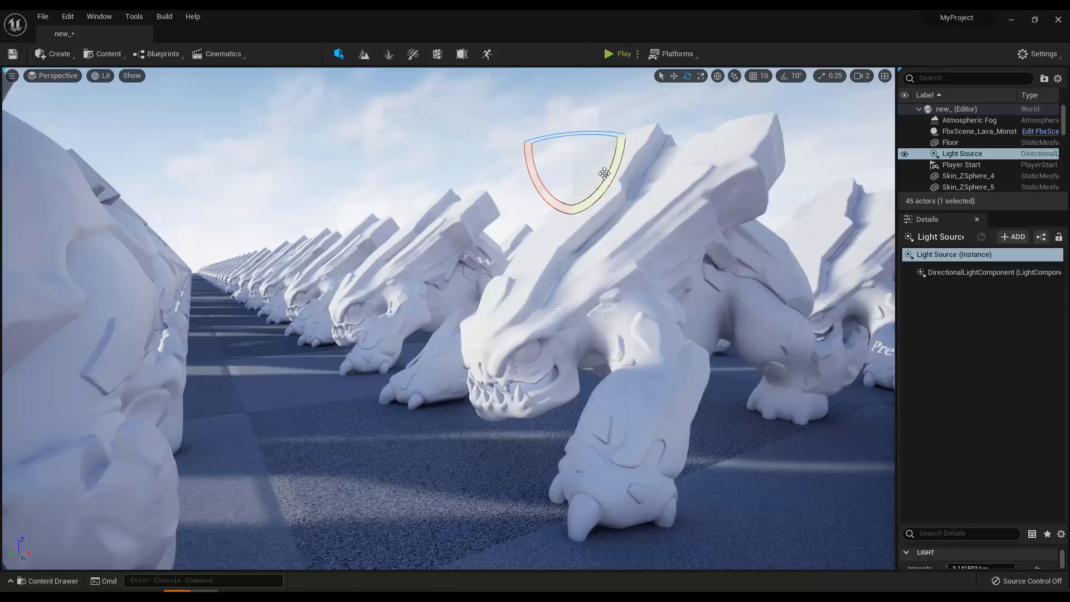
# Step: Rotate the directional Light Source about several axes to relight the monsters and move their shadows
pyautogui.moveTo(612, 178); pyautogui.dragTo(628, 150)
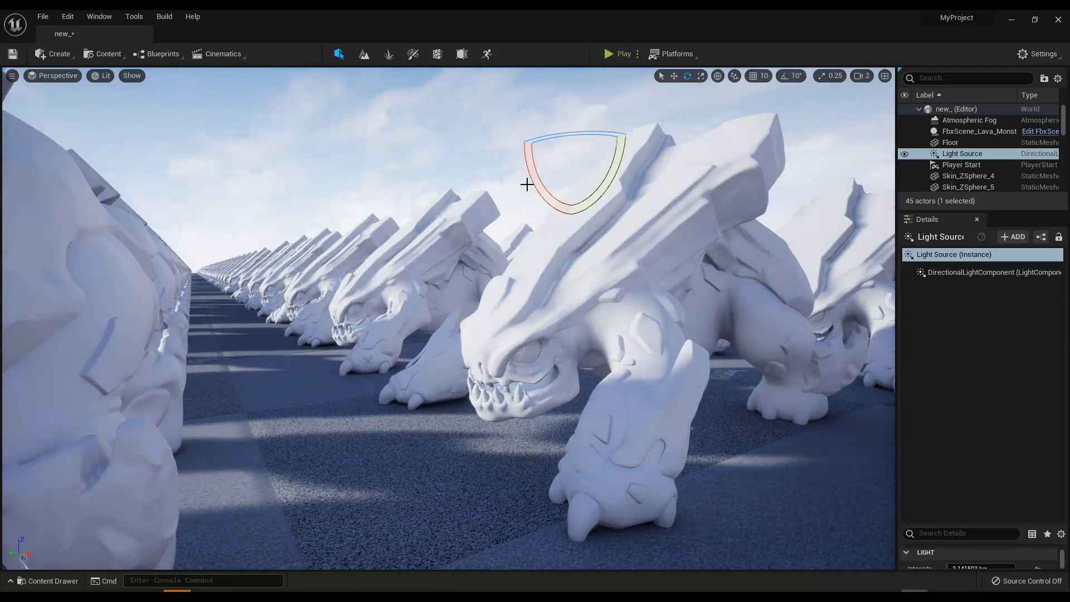
pyautogui.moveTo(506, 137)
pyautogui.mouseDown()
pyautogui.moveTo(602, 83)
pyautogui.moveTo(622, 115)
pyautogui.moveTo(595, 78)
pyautogui.moveTo(506, 156)
pyautogui.mouseUp()
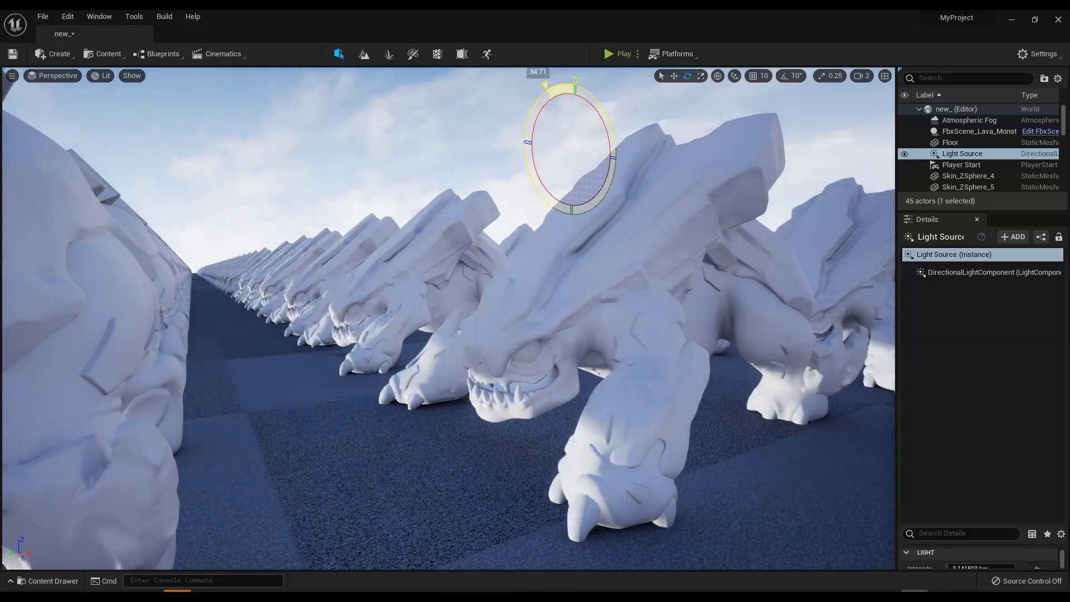
pyautogui.moveTo(545, 84); pyautogui.dragTo(616, 172)
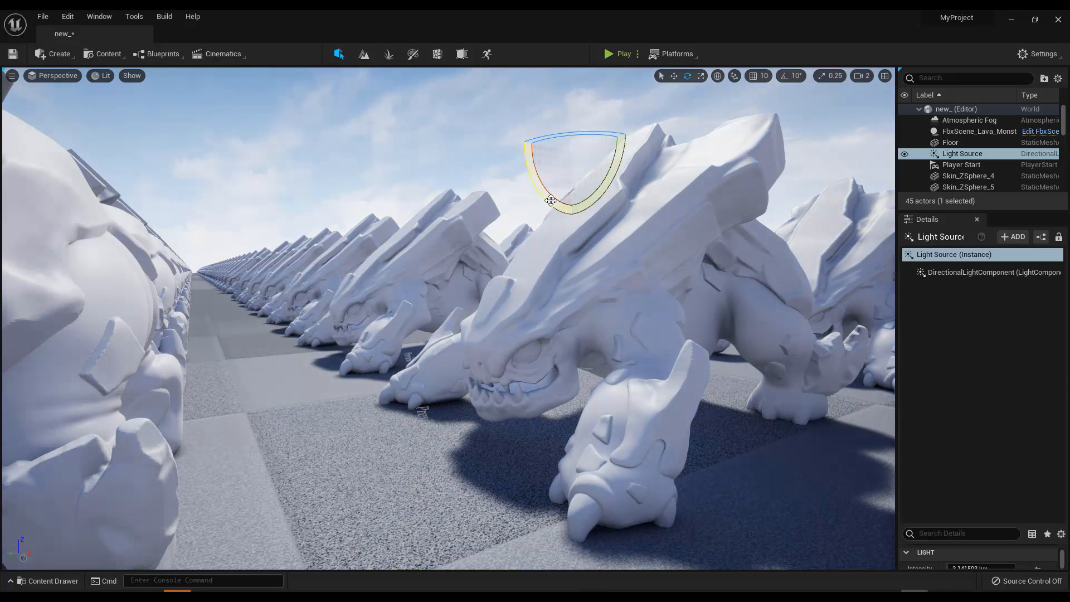
pyautogui.moveTo(537, 136); pyautogui.dragTo(608, 196)
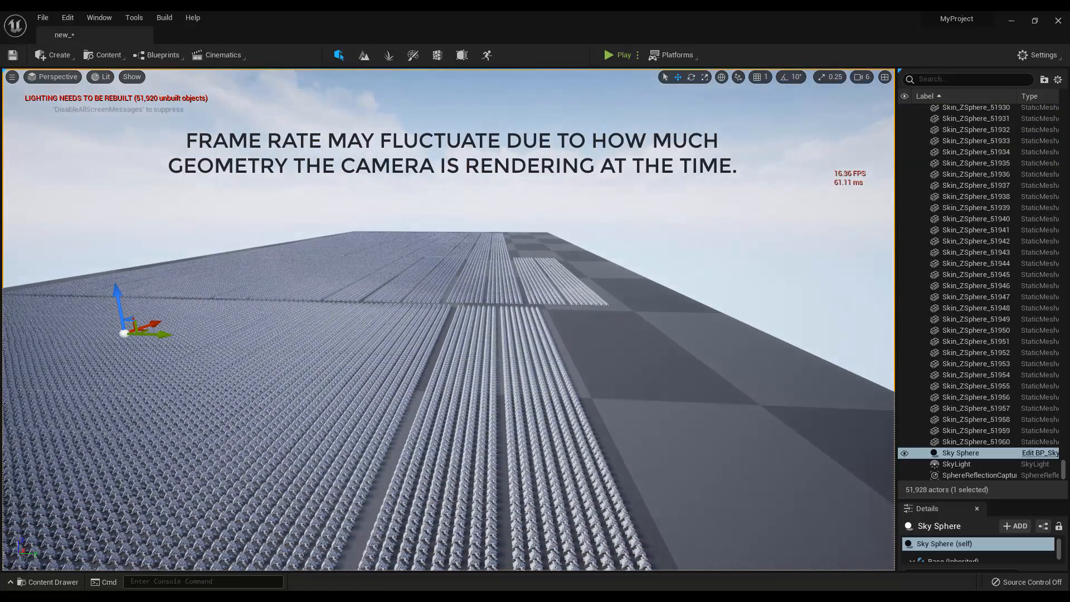
# Step: Select one monster in the lit field of copies and view it from close up, from above and along the rows
pyautogui.click(471, 453)
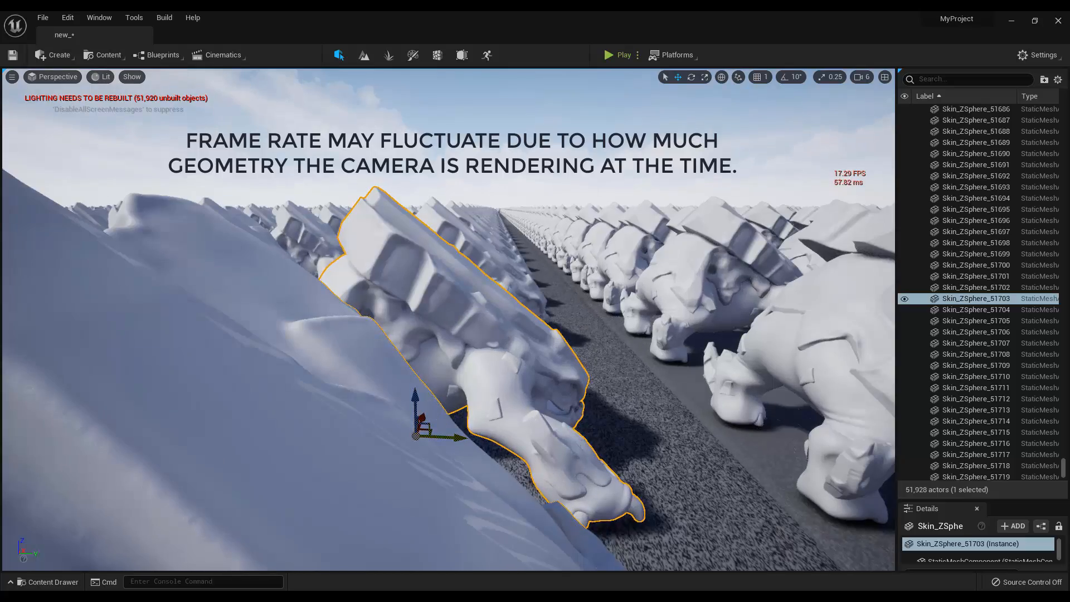
pyautogui.keyDown('alt'); pyautogui.moveTo(471, 362); pyautogui.dragTo(393, 398); pyautogui.keyUp('alt')
pyautogui.scroll(-8, 449, 320)
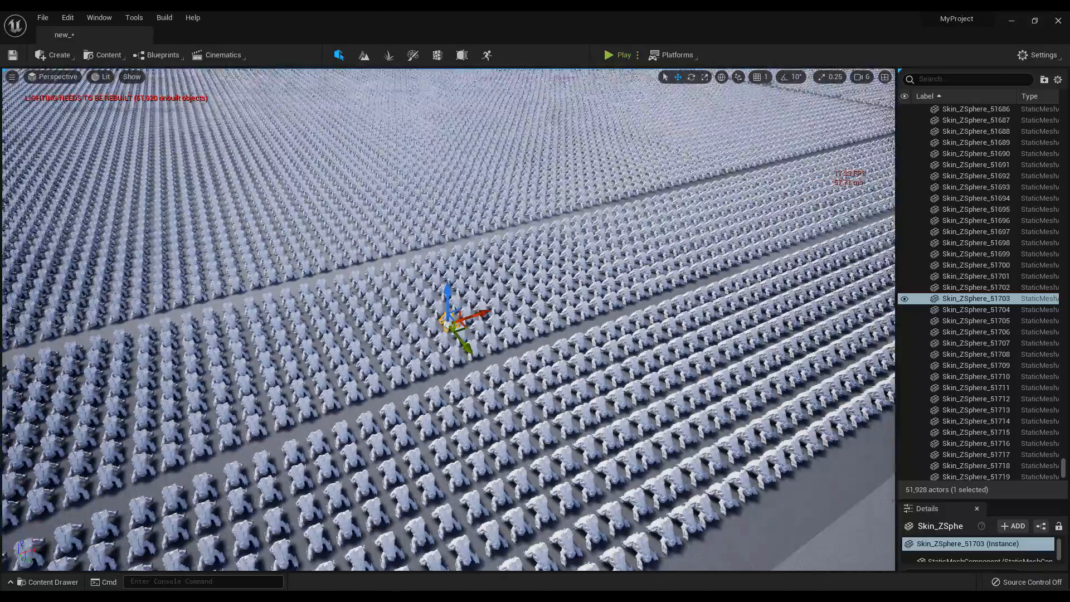
pyautogui.keyDown('alt'); pyautogui.moveTo(393, 398); pyautogui.dragTo(695, 367, button='right'); pyautogui.keyUp('alt')
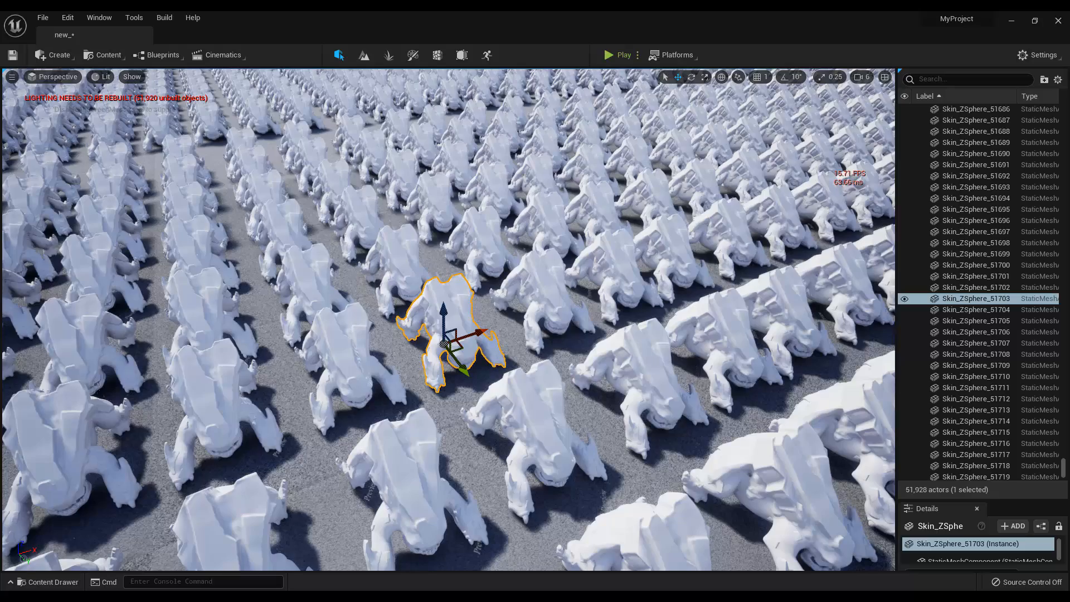
pyautogui.keyDown('alt'); pyautogui.moveTo(449, 390); pyautogui.dragTo(251, 309); pyautogui.keyUp('alt')
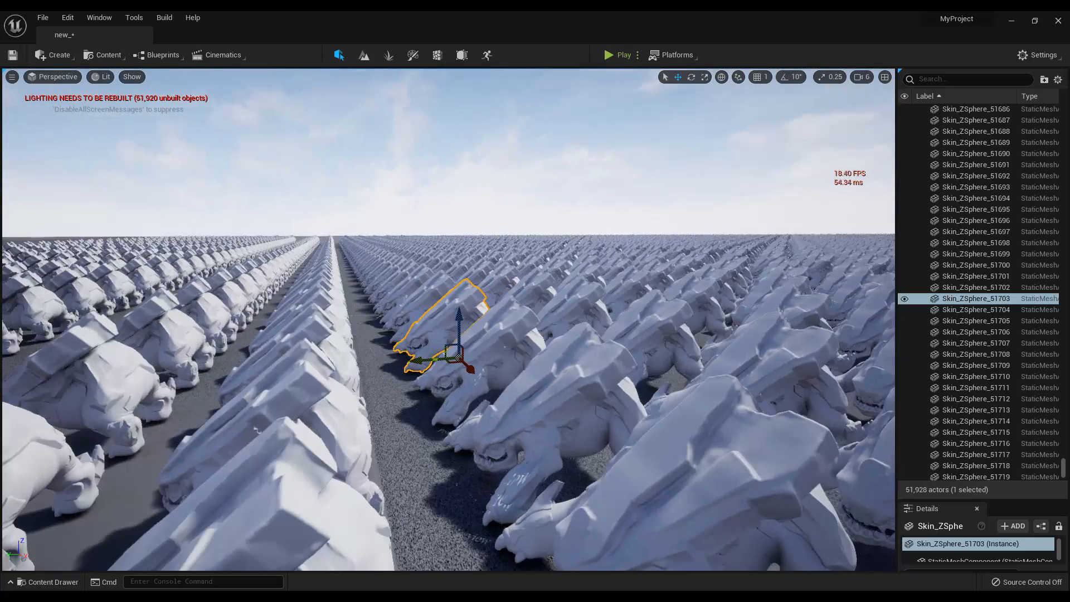
pyautogui.keyDown('alt'); pyautogui.moveTo(740, 411); pyautogui.dragTo(140, 227, button='right'); pyautogui.keyUp('alt')
pyautogui.keyDown('alt'); pyautogui.moveTo(140, 227); pyautogui.dragTo(563, 151); pyautogui.keyUp('alt')
# Step: Look back through the level's long list of Skin_ZSphere actors
pyautogui.scroll(10, 1010, 279)
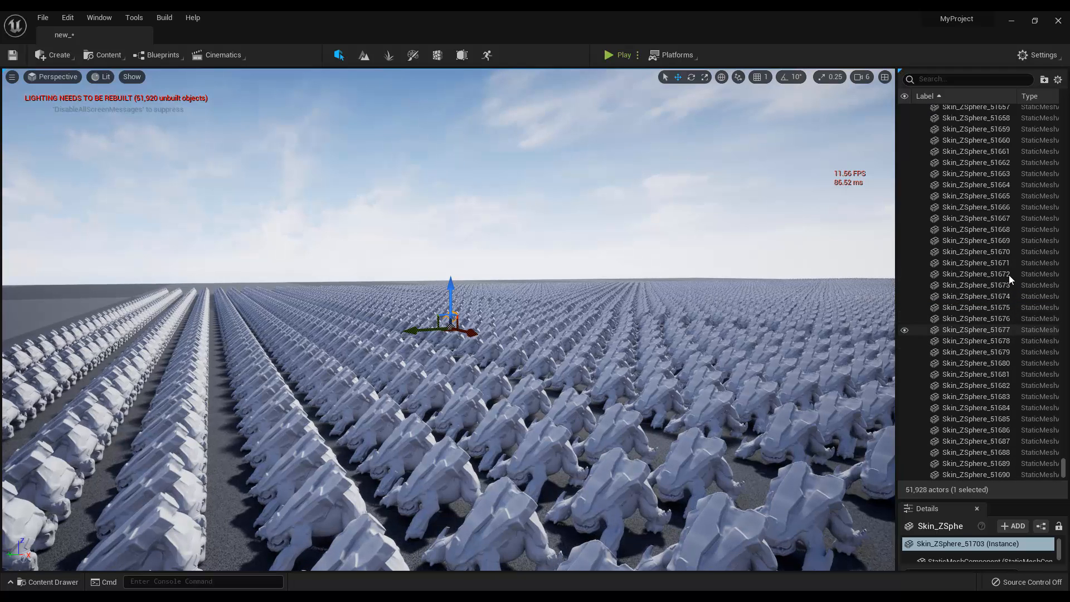
pyautogui.scroll(3, 1010, 279)
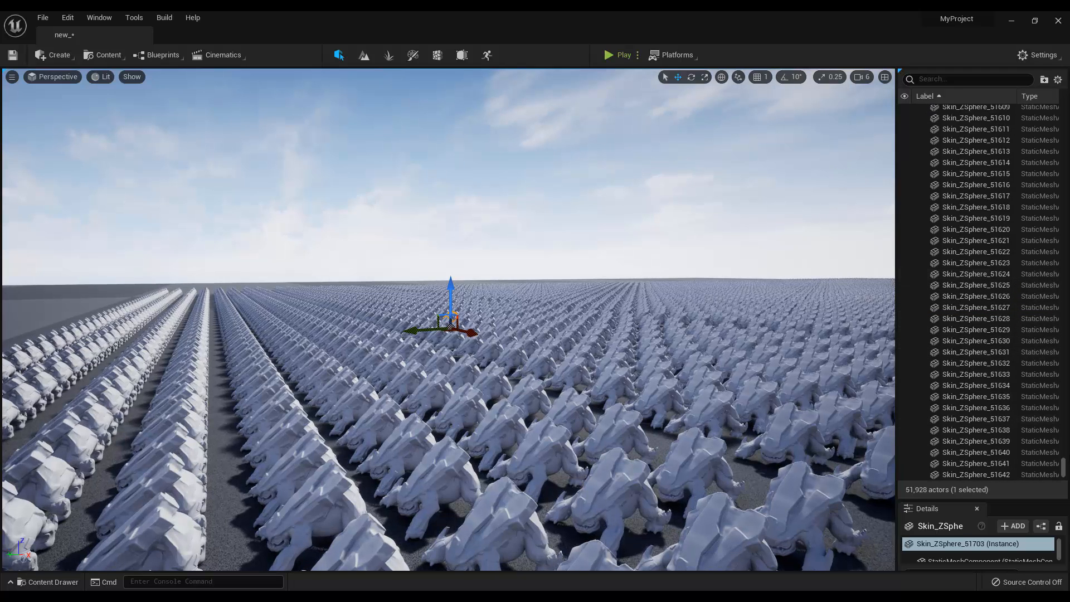
pyautogui.moveTo(1066, 199); pyautogui.dragTo(1065, 94)
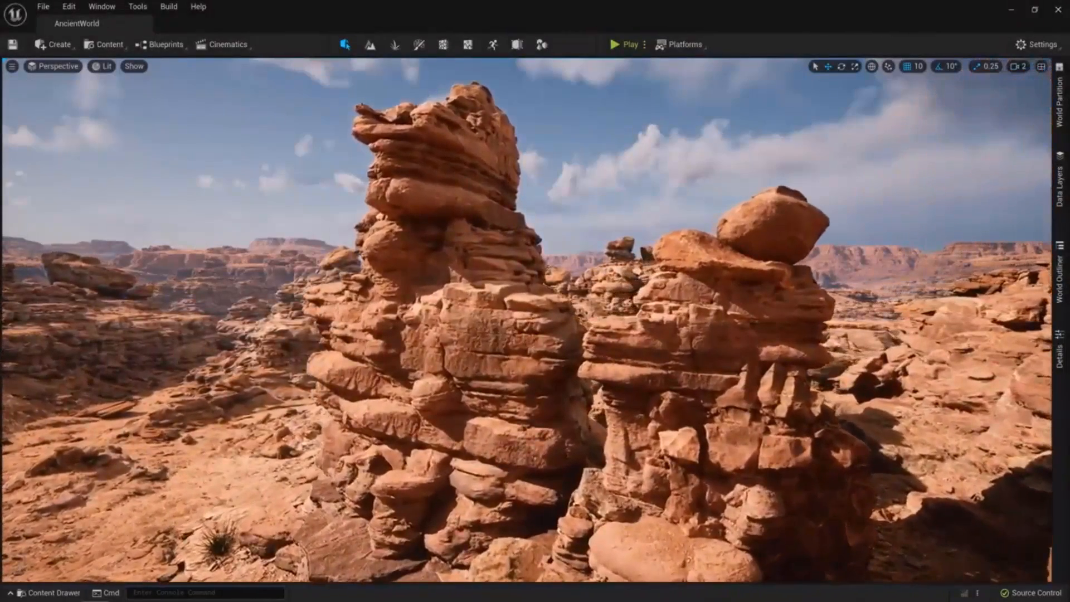
# Step: Show the Nanite Visualization entry among the view modes of the AncientWorld level
pyautogui.click(106, 66)
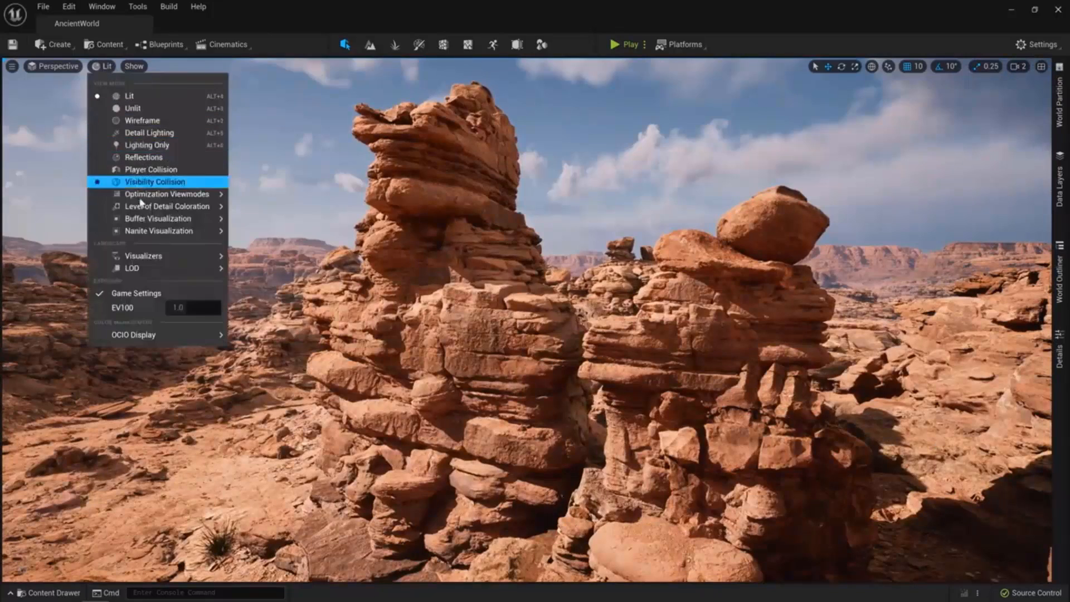
pyautogui.moveTo(215, 231)
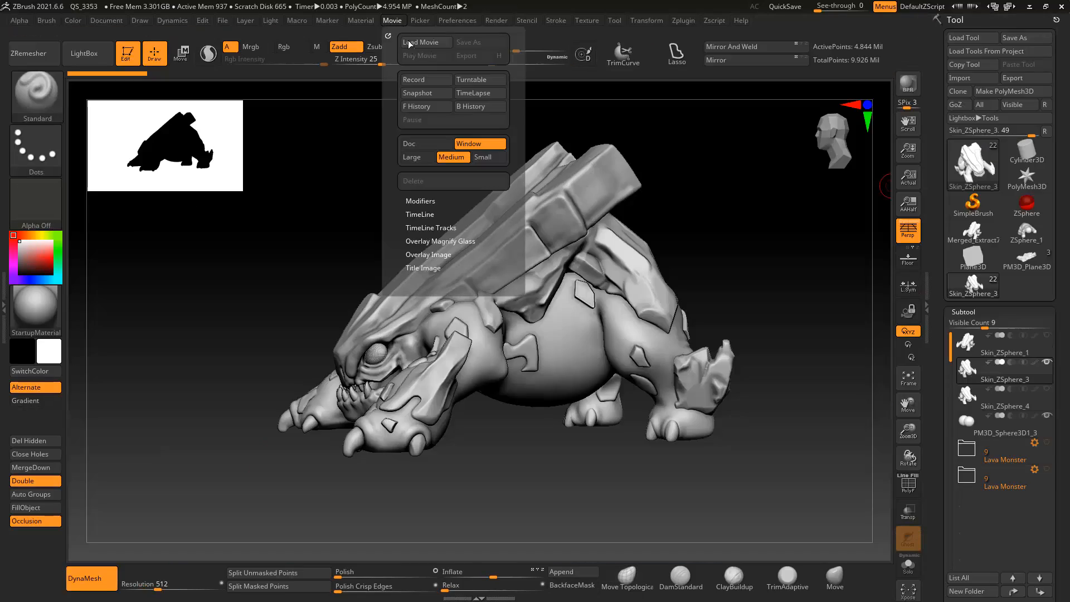
# Step: Switch to ZBrush and record a turntable movie of the lava monster
pyautogui.click(470, 80)
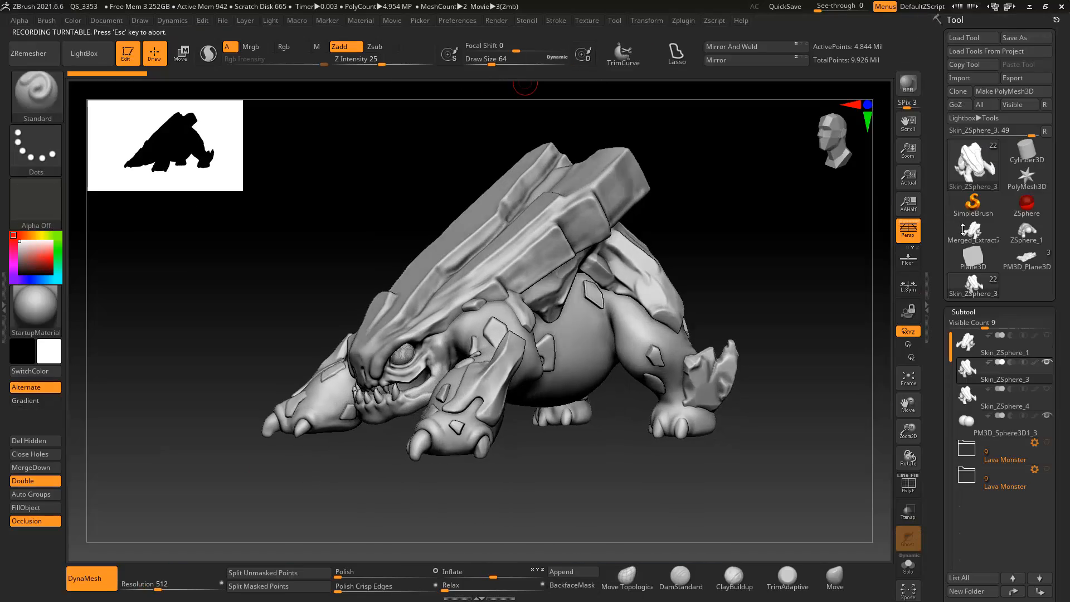